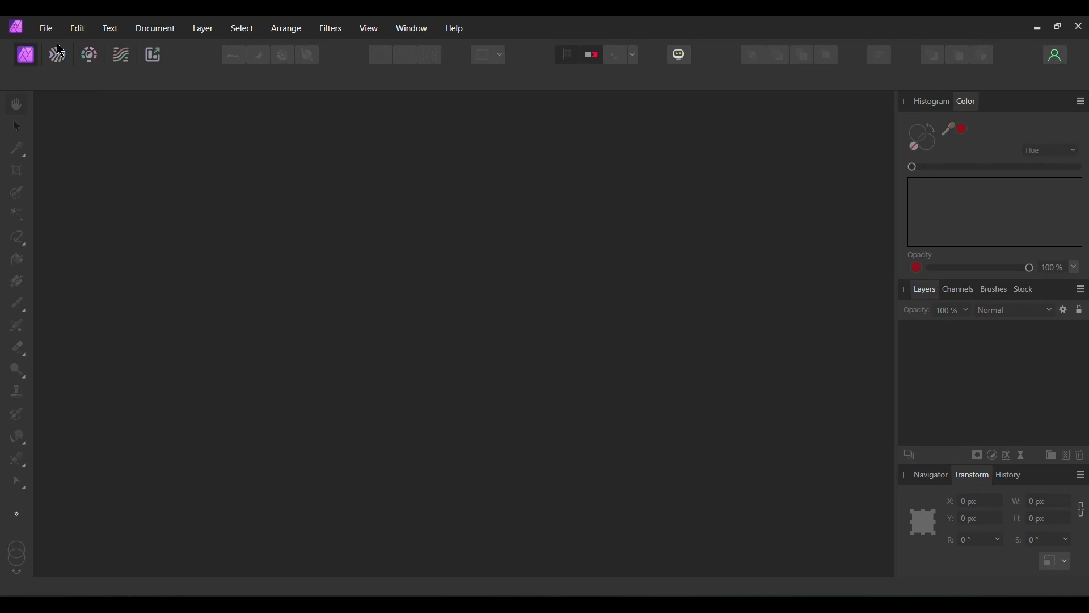
- Open the photo pexels-bach-hanzo-3564770 from the Face Swap folder
{"action": "left_click", "coordinate": [48, 32]}
{"action": "left_click", "coordinate": [73, 194]}
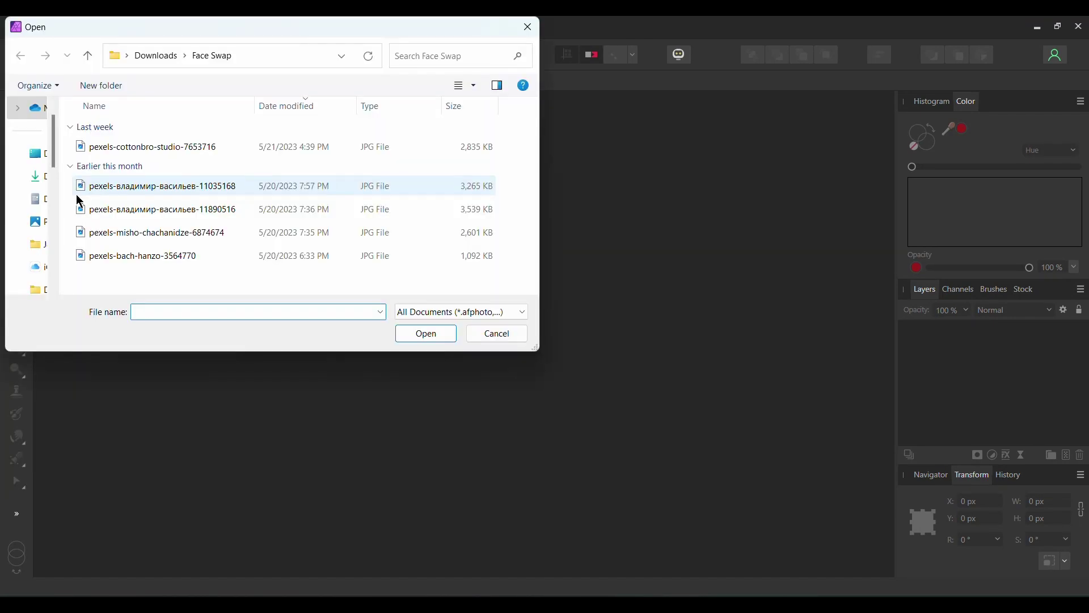
{"action": "left_click", "coordinate": [131, 256]}
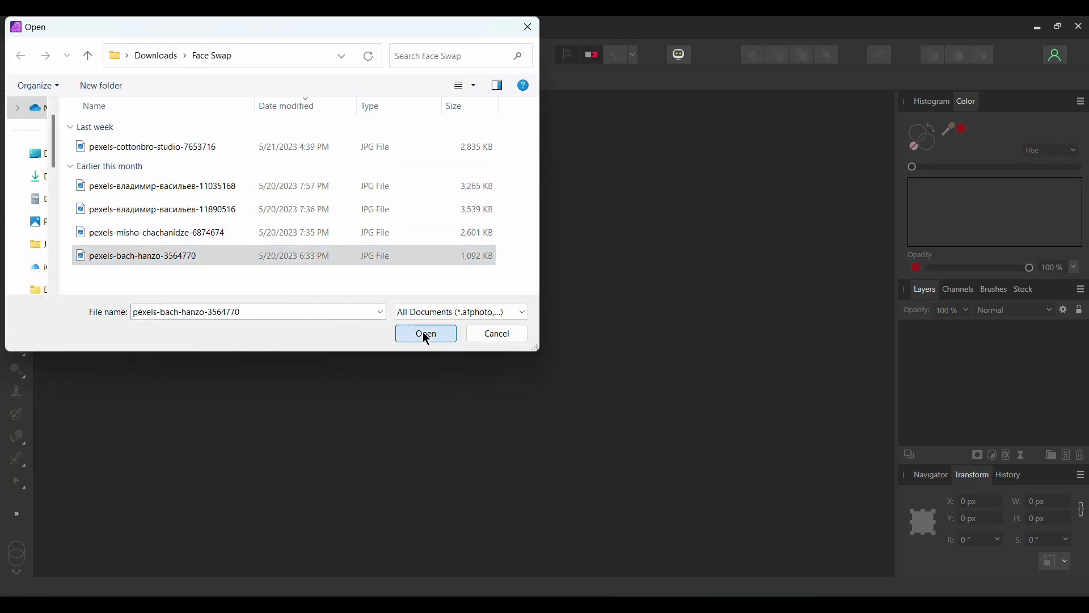
{"action": "left_click", "coordinate": [423, 333]}
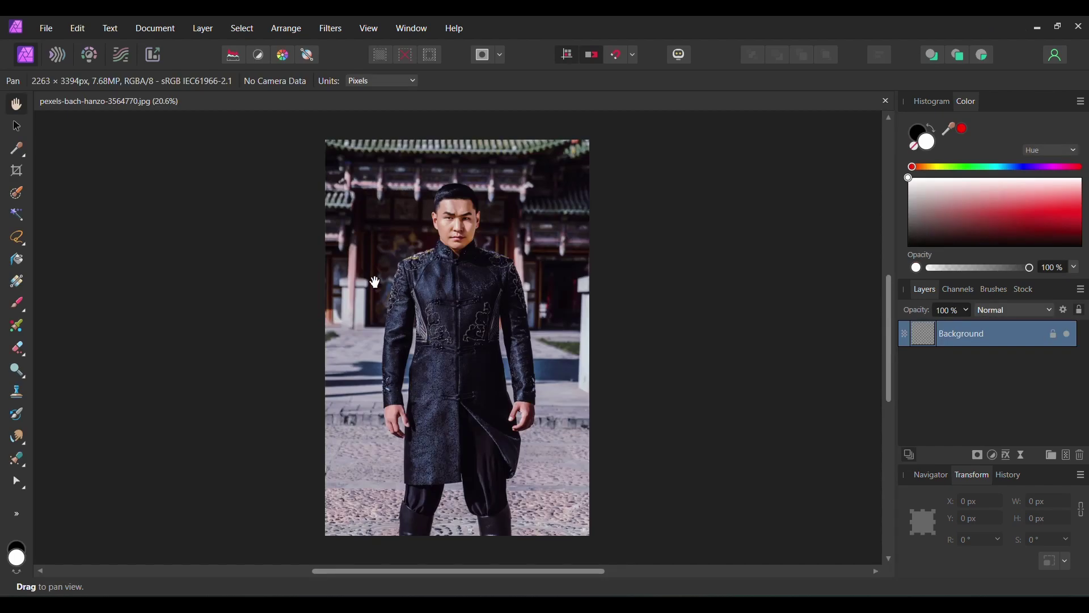
- Open the second photo, pexels-cottonbro-studio-7653716, from the Face Swap folder
{"action": "left_click", "coordinate": [44, 30]}
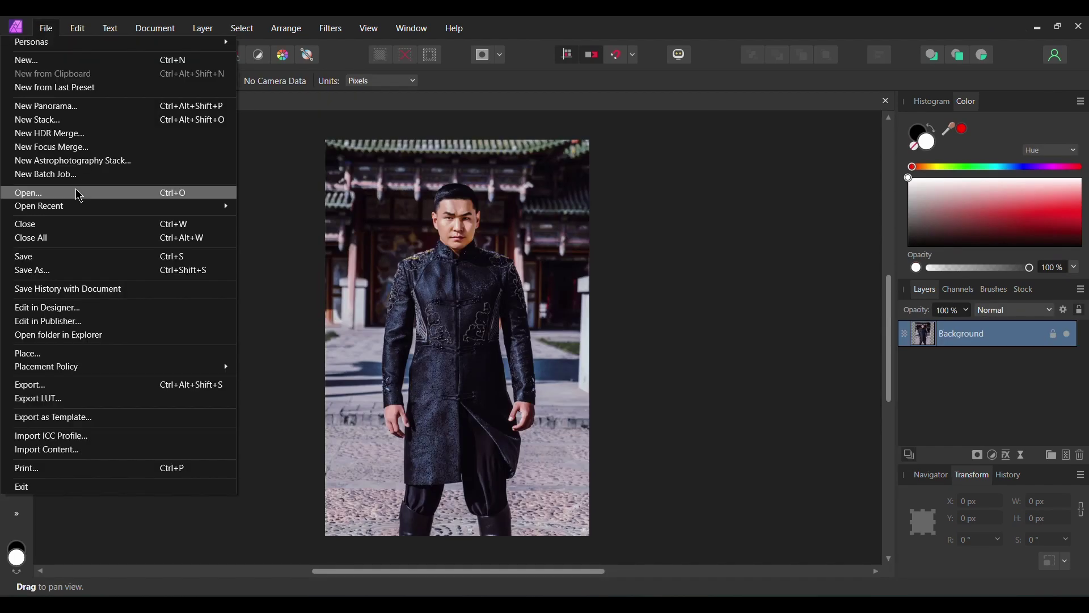
{"action": "left_click", "coordinate": [80, 195]}
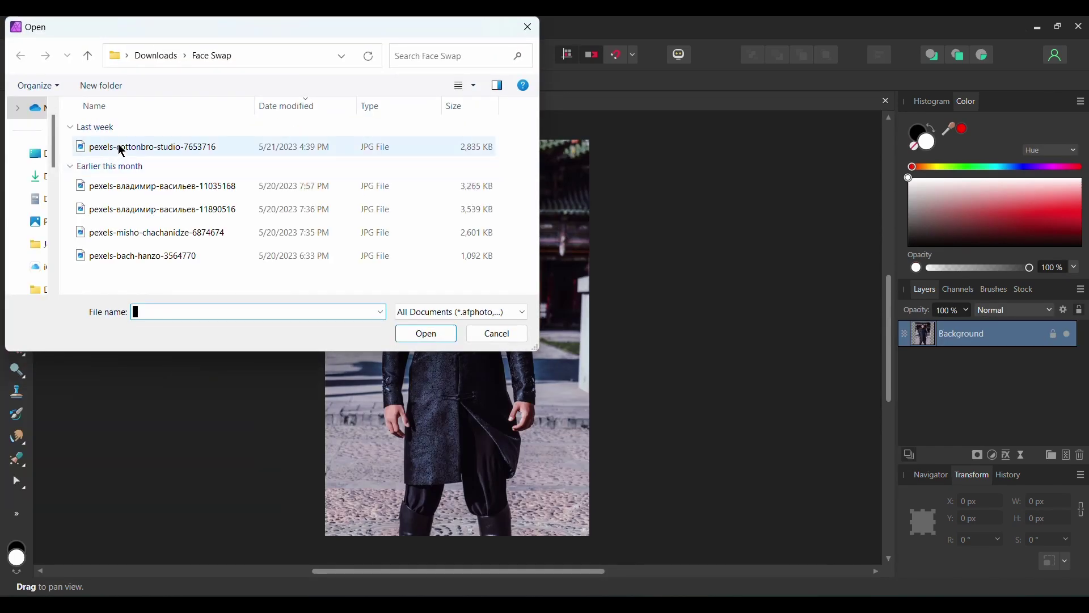
{"action": "left_click", "coordinate": [121, 152]}
{"action": "left_click", "coordinate": [420, 334]}
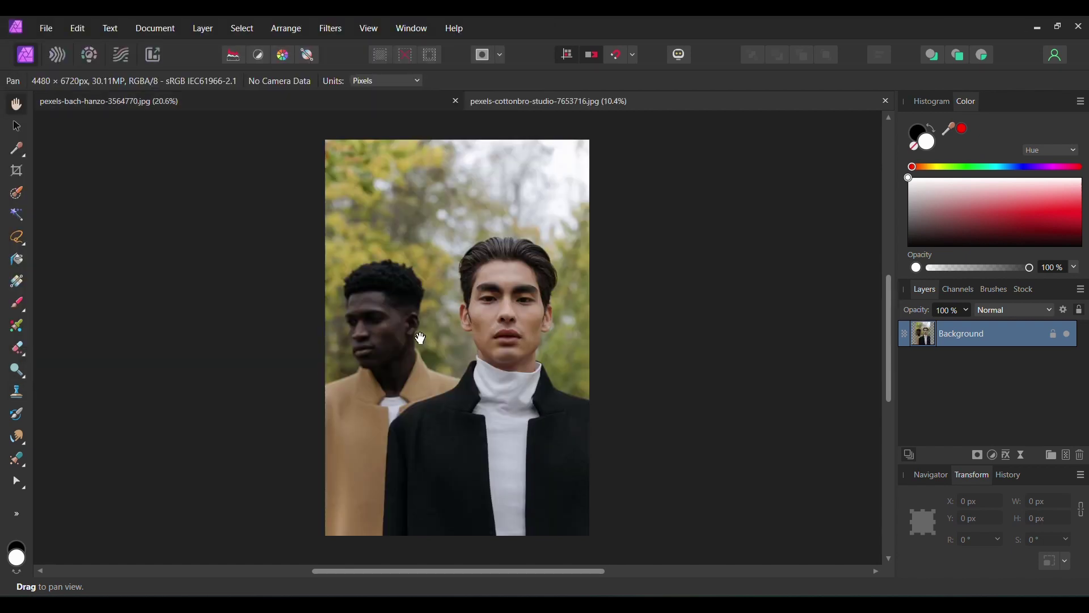
- Trace a closed freehand selection around the front man's face, from the hairline down to the chin and excluding the ears
{"action": "left_click", "coordinate": [17, 238]}
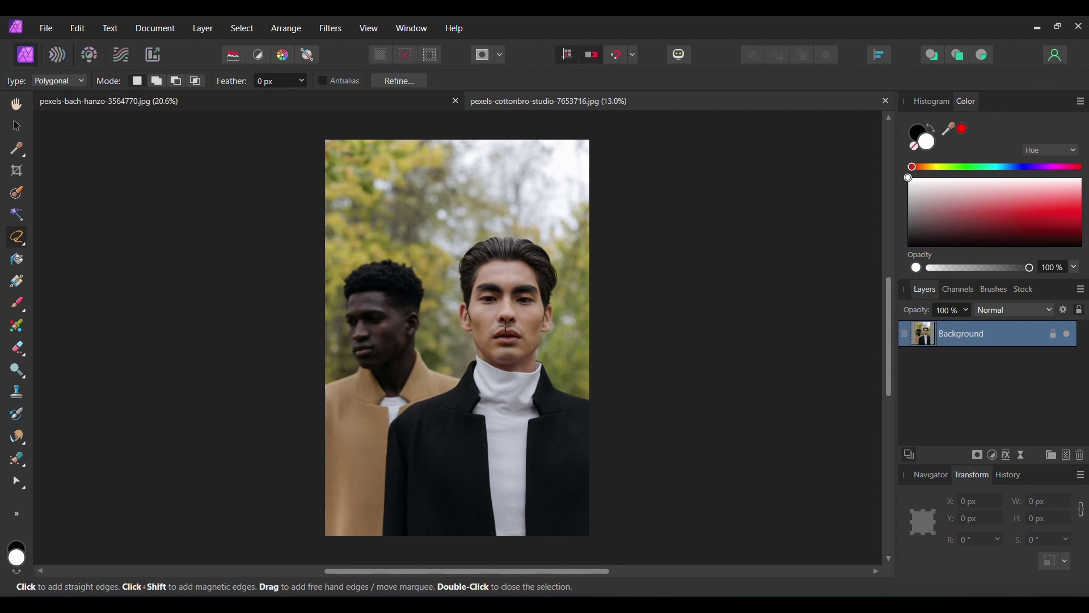
{"action": "scroll", "coordinate": [505, 326], "scroll_direction": "up", "scroll_amount": 6}
{"action": "scroll", "coordinate": [505, 326], "scroll_direction": "up", "scroll_amount": 3}
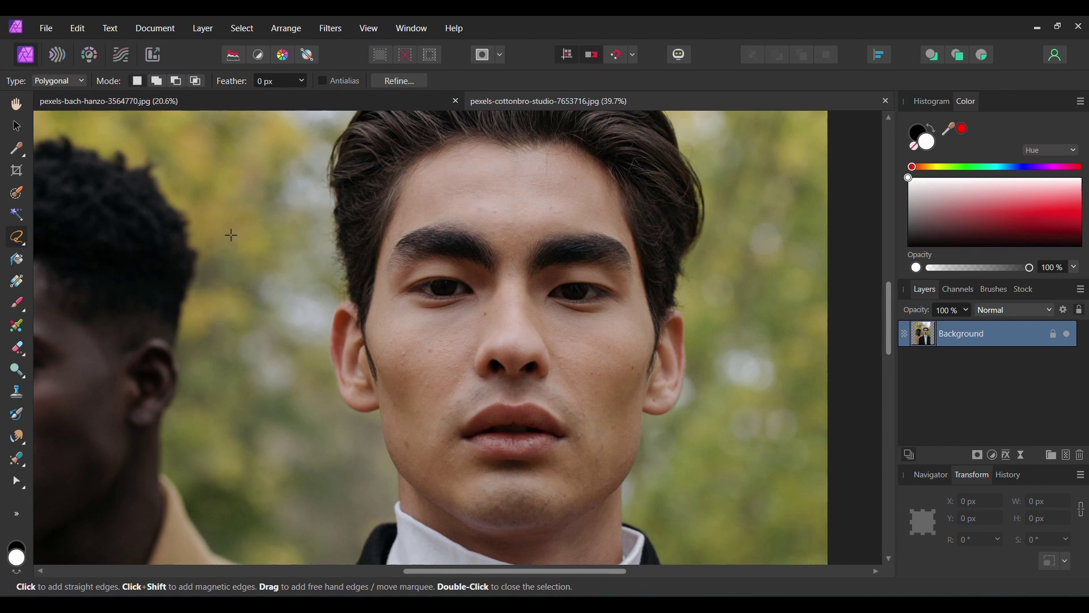
{"action": "left_click", "coordinate": [415, 176]}
{"action": "left_click_drag", "start_coordinate": [485, 152], "coordinate": [519, 153]}
{"action": "mouse_move", "coordinate": [644, 299]}
{"action": "left_mouse_down"}
{"action": "mouse_move", "coordinate": [500, 520]}
{"action": "mouse_move", "coordinate": [454, 508]}
{"action": "mouse_move", "coordinate": [434, 496]}
{"action": "mouse_move", "coordinate": [393, 220]}
{"action": "mouse_move", "coordinate": [413, 177]}
{"action": "left_mouse_up"}
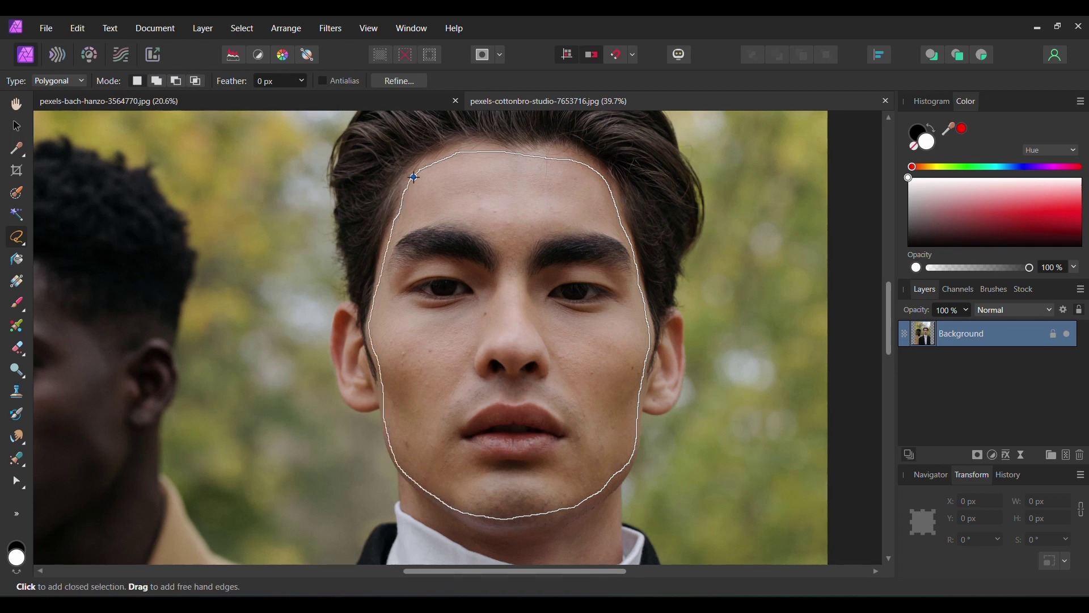
{"action": "left_click", "coordinate": [414, 178]}
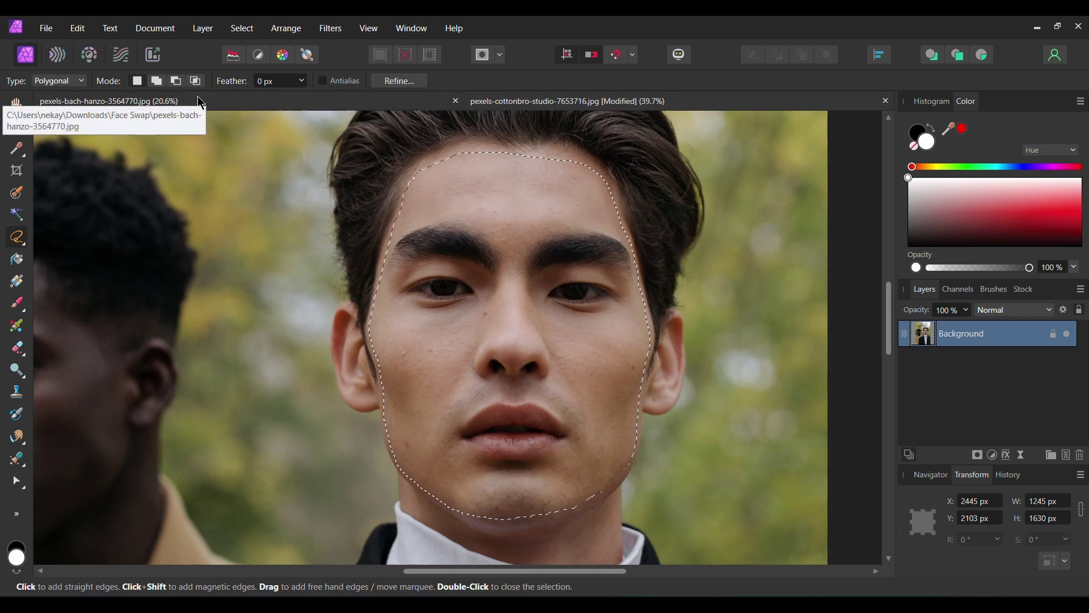
- Paste the copied face selection into the pexels-bach-hanzo-3564770 document and close the pexels-cottonbro-studio-7653716 document
{"action": "left_click", "coordinate": [170, 102]}
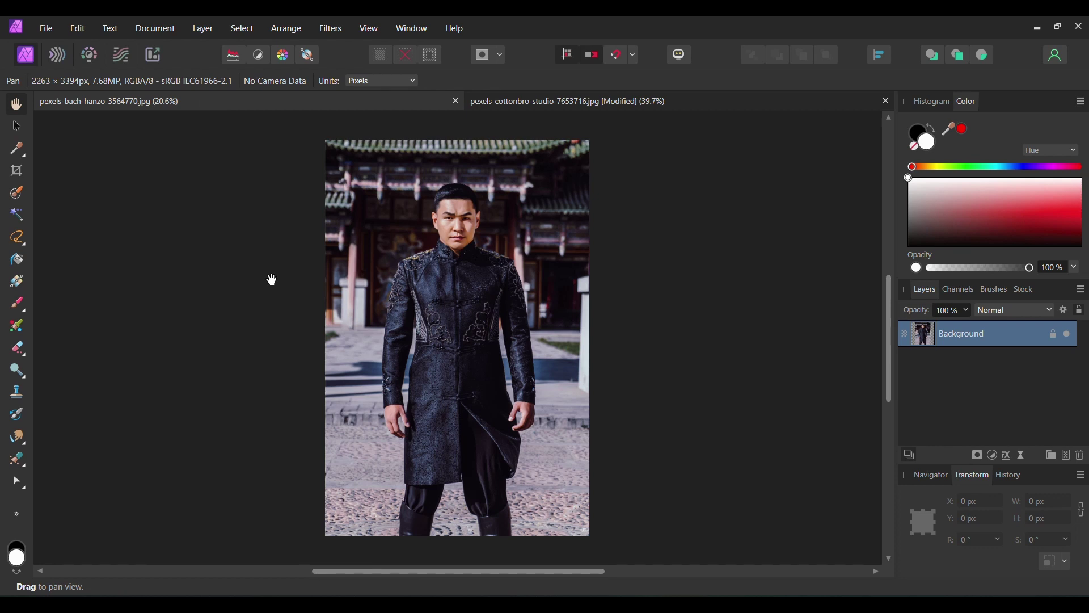
{"action": "key", "text": "ctrl+v"}
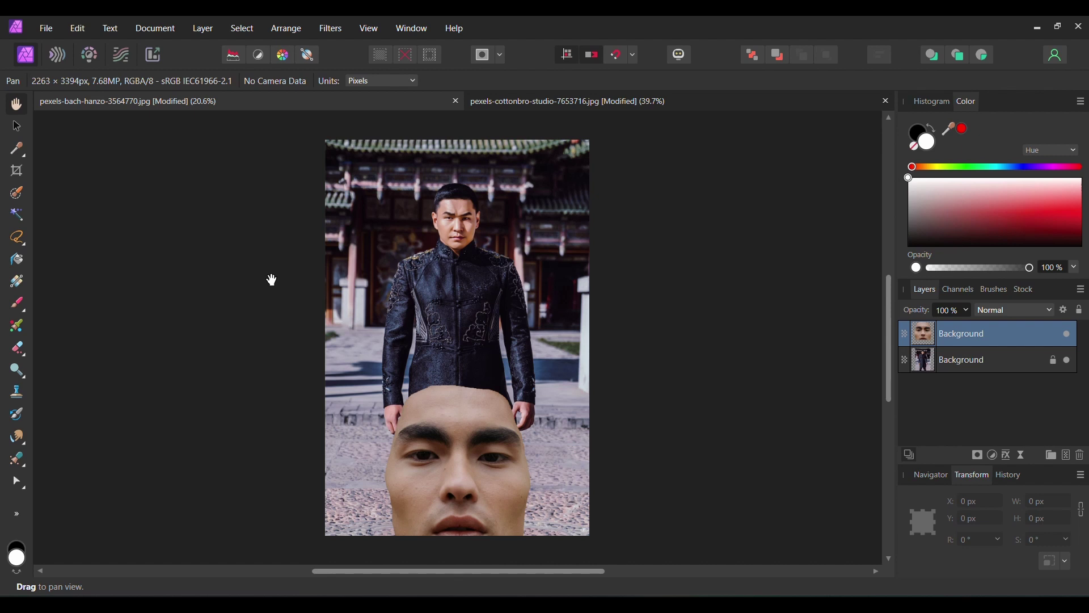
{"action": "left_click", "coordinate": [593, 102]}
{"action": "key", "text": "ctrl+w"}
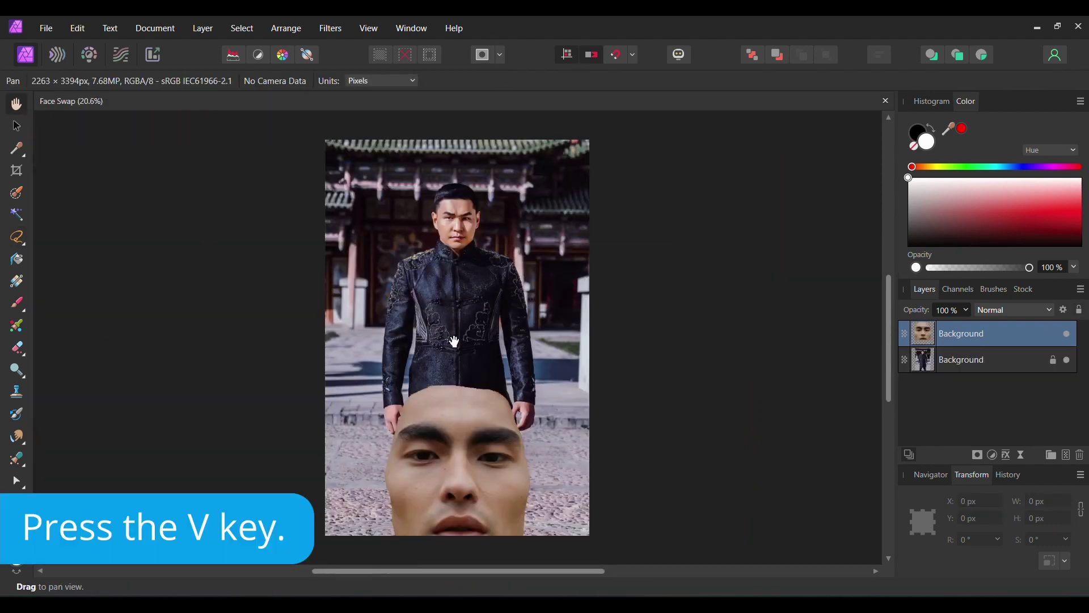
- Move the pasted face up over the man's torso, then lock its aspect ratio and set its layer opacity to 50%
{"action": "key", "text": "v"}
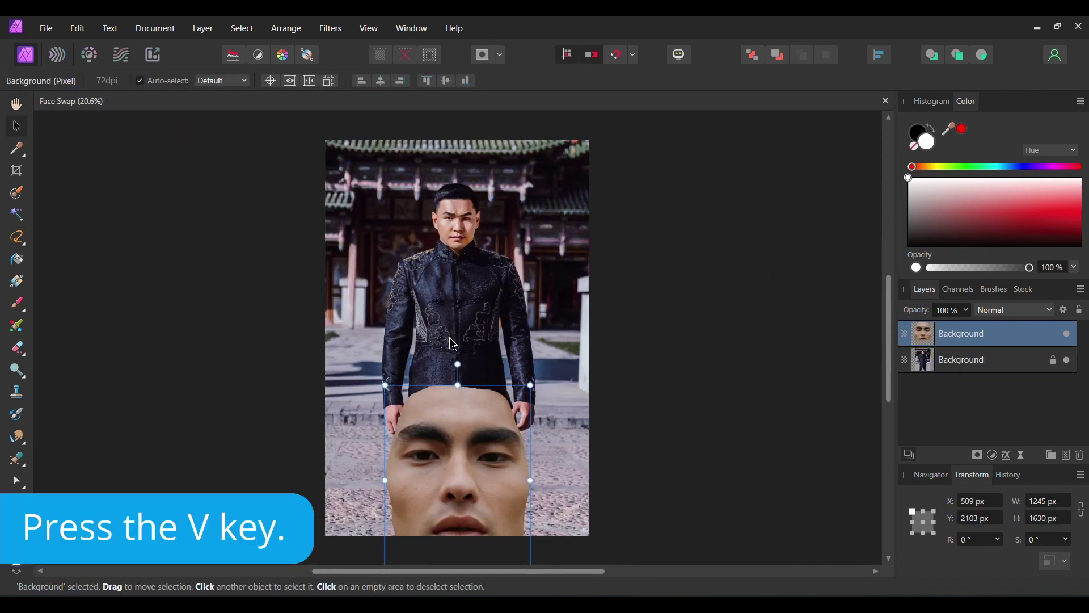
{"action": "left_click_drag", "start_coordinate": [453, 513], "coordinate": [453, 392]}
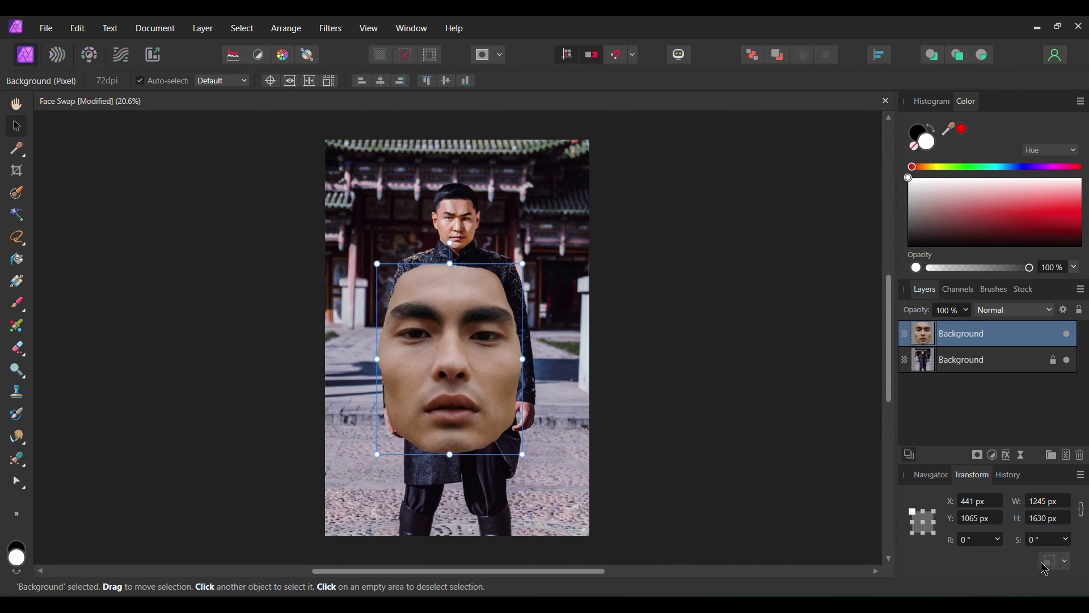
{"action": "left_click", "coordinate": [1082, 510]}
{"action": "key", "text": "5"}
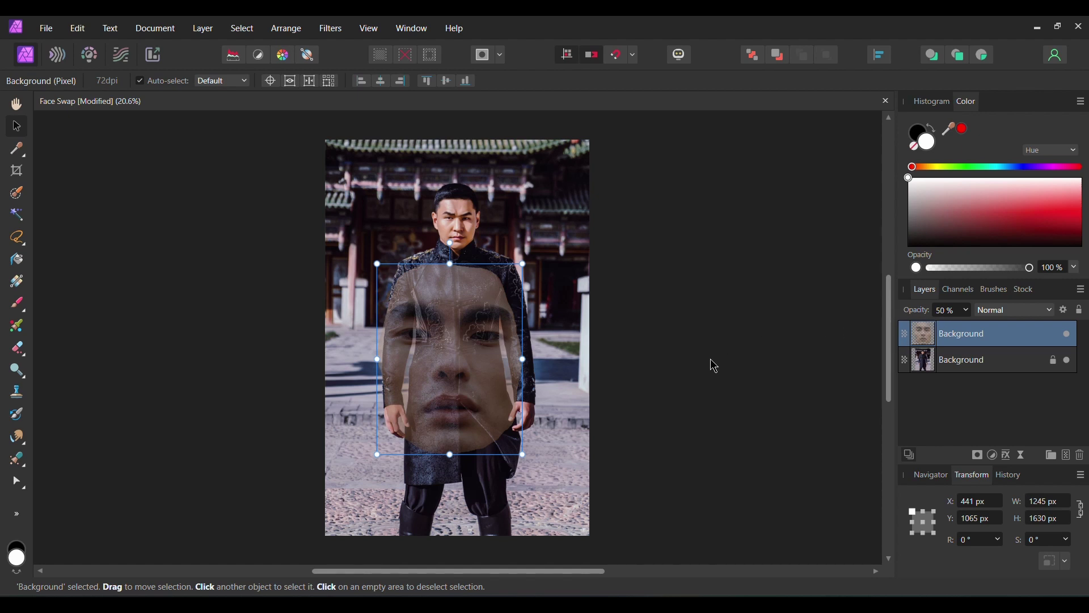
- Scale the pasted face down to about 307 × 402 px, align it over the standing man's face, and restore its opacity to 100%
{"action": "scroll", "coordinate": [448, 358], "scroll_direction": "up", "scroll_amount": 2}
{"action": "left_click_drag", "start_coordinate": [453, 356], "coordinate": [473, 283]}
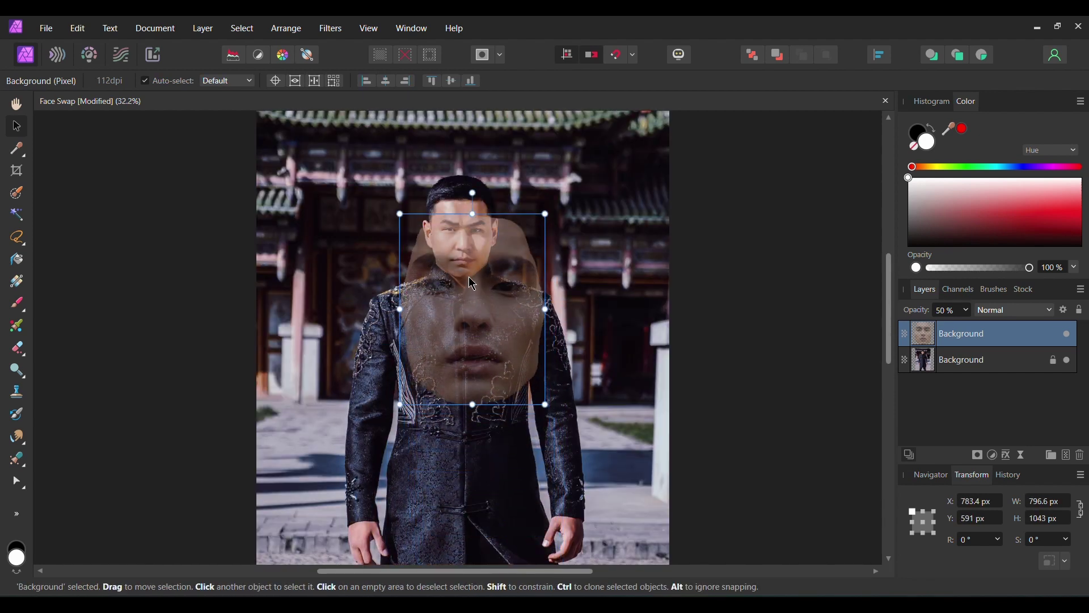
{"action": "scroll", "coordinate": [473, 282], "scroll_direction": "up", "scroll_amount": 2}
{"action": "left_click_drag", "start_coordinate": [584, 176], "coordinate": [504, 248]}
{"action": "left_click_drag", "start_coordinate": [438, 361], "coordinate": [457, 288]}
{"action": "scroll", "coordinate": [455, 280], "scroll_direction": "up", "scroll_amount": 1}
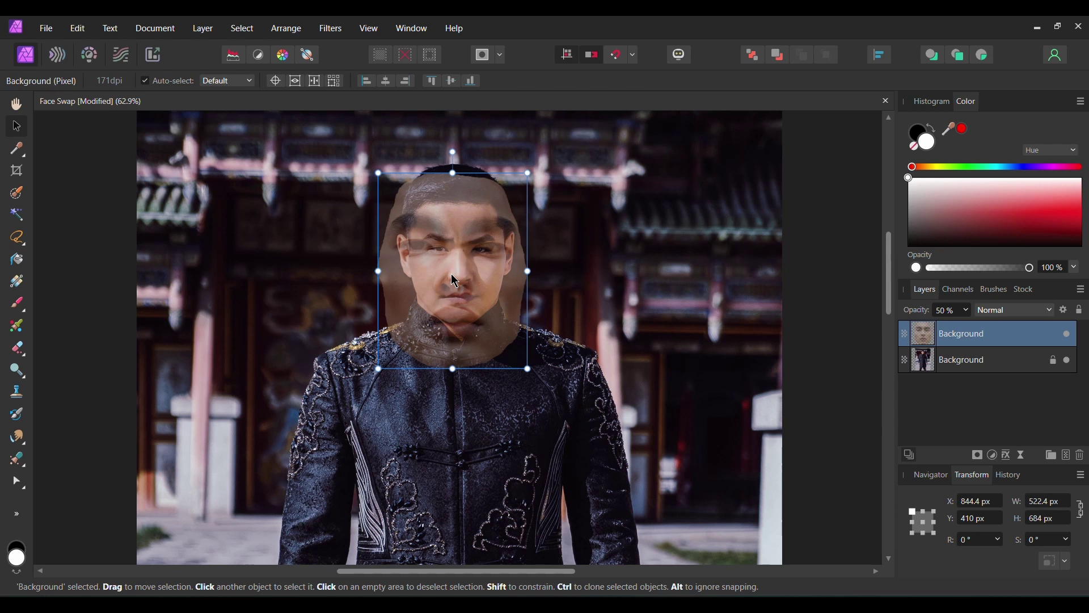
{"action": "scroll", "coordinate": [454, 278], "scroll_direction": "up", "scroll_amount": 1}
{"action": "scroll", "coordinate": [453, 273], "scroll_direction": "up", "scroll_amount": 1}
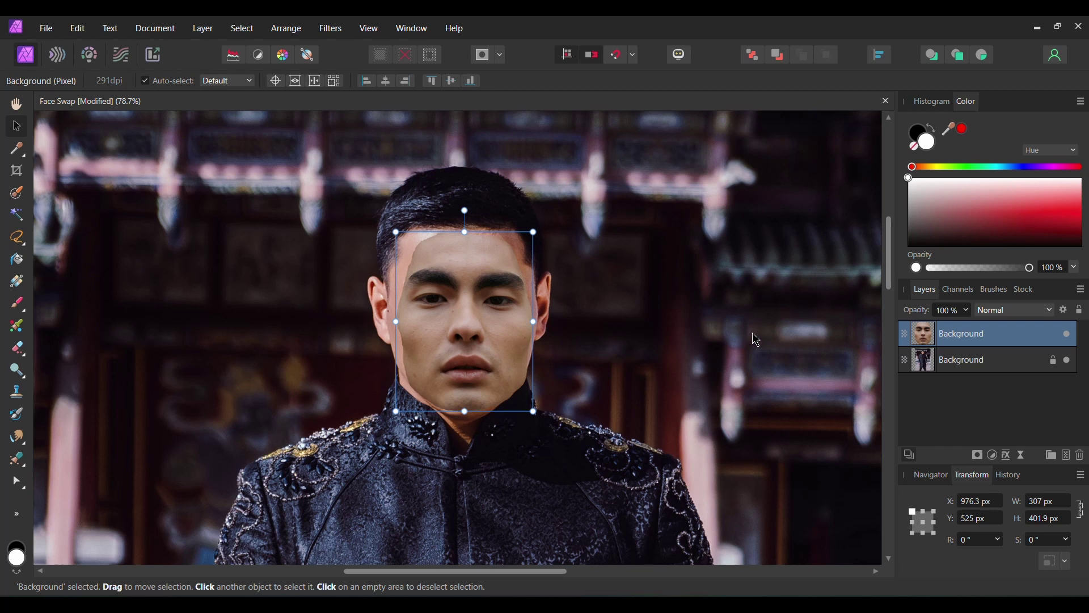
- Add a mask to the pasted face layer, expand the layer to reveal the mask, and save the document
{"action": "left_click", "coordinate": [980, 457]}
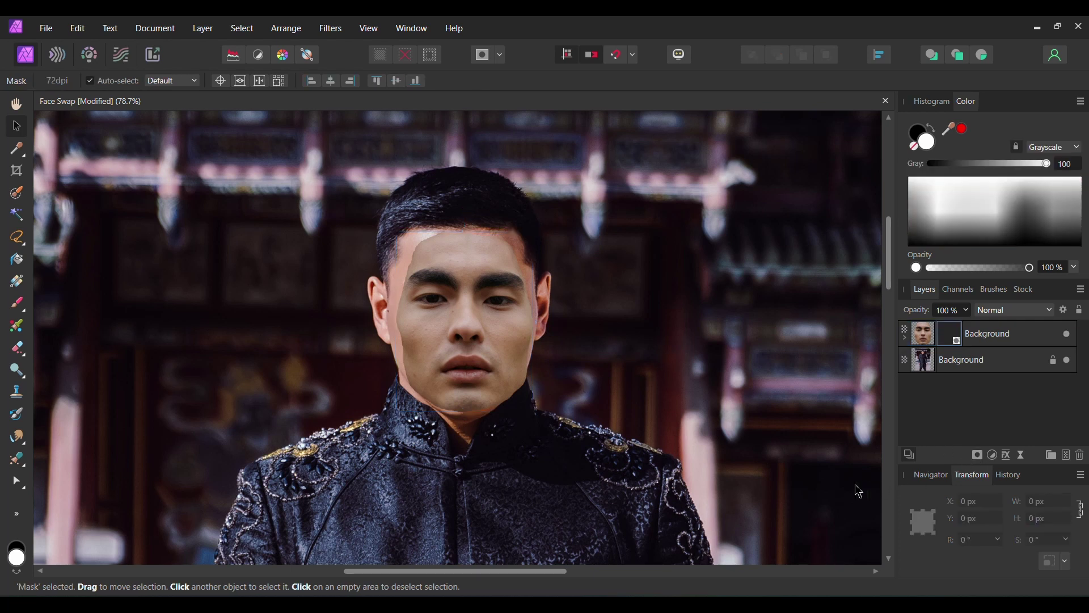
{"action": "left_click", "coordinate": [905, 338]}
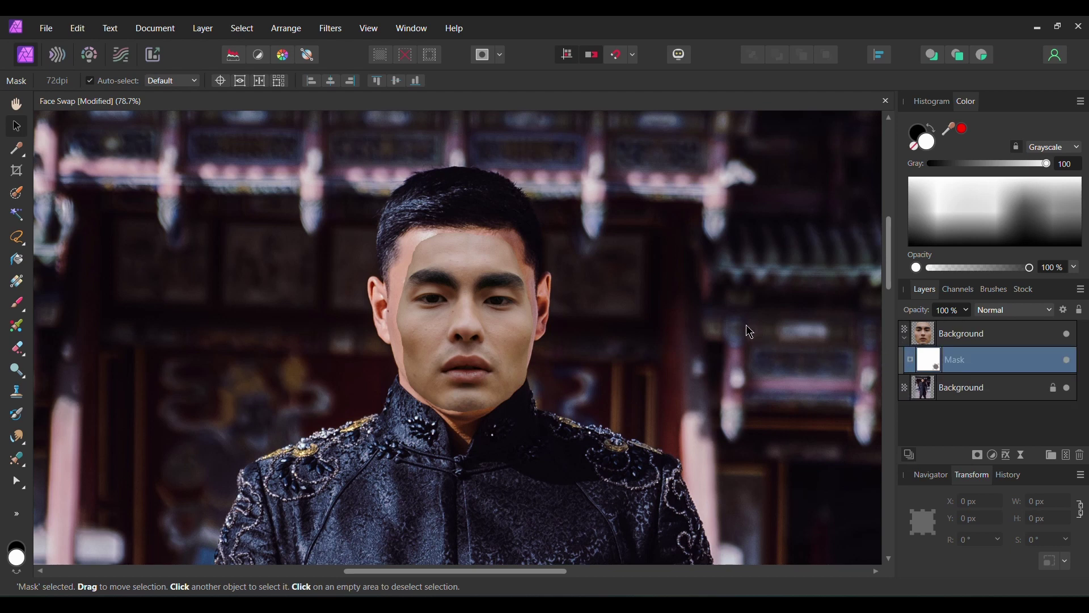
{"action": "key", "text": "ctrl+s"}
- Activate the Paint Brush with black as the painting colour and choose the 64 px Round Soft Brush from the Basic set
{"action": "key", "text": "b"}
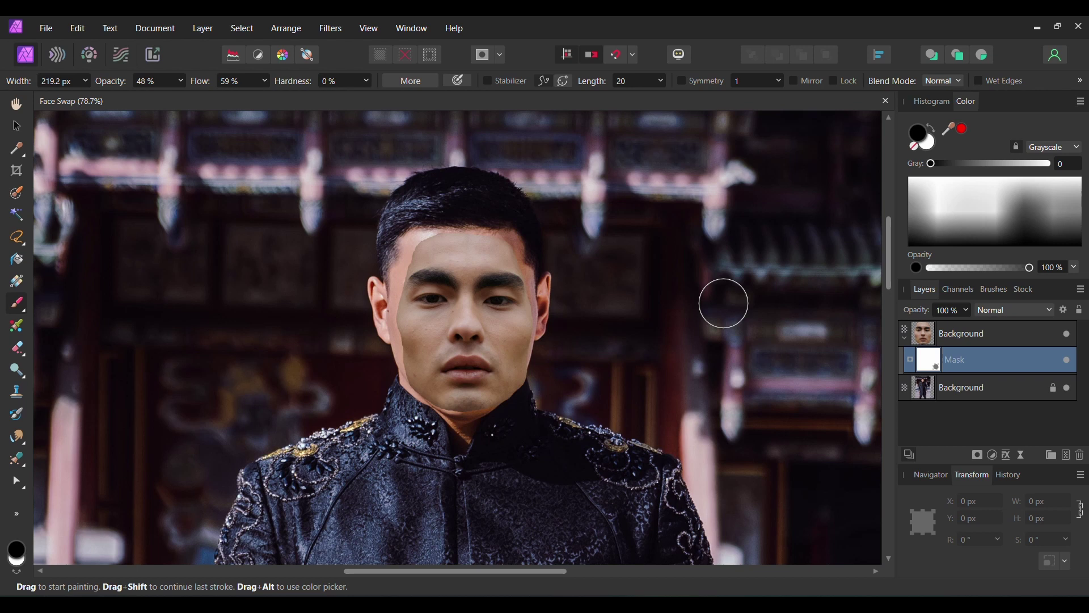
{"action": "key", "text": "x"}
{"action": "key", "text": "x"}
{"action": "left_click", "coordinate": [995, 290]}
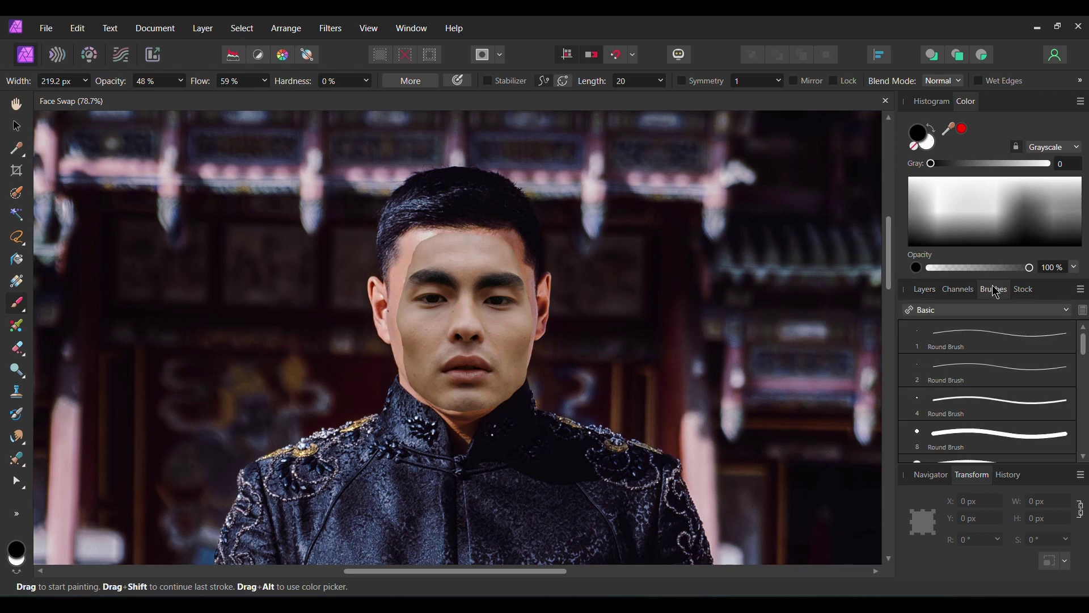
{"action": "scroll", "coordinate": [1065, 399], "scroll_direction": "down", "scroll_amount": 5}
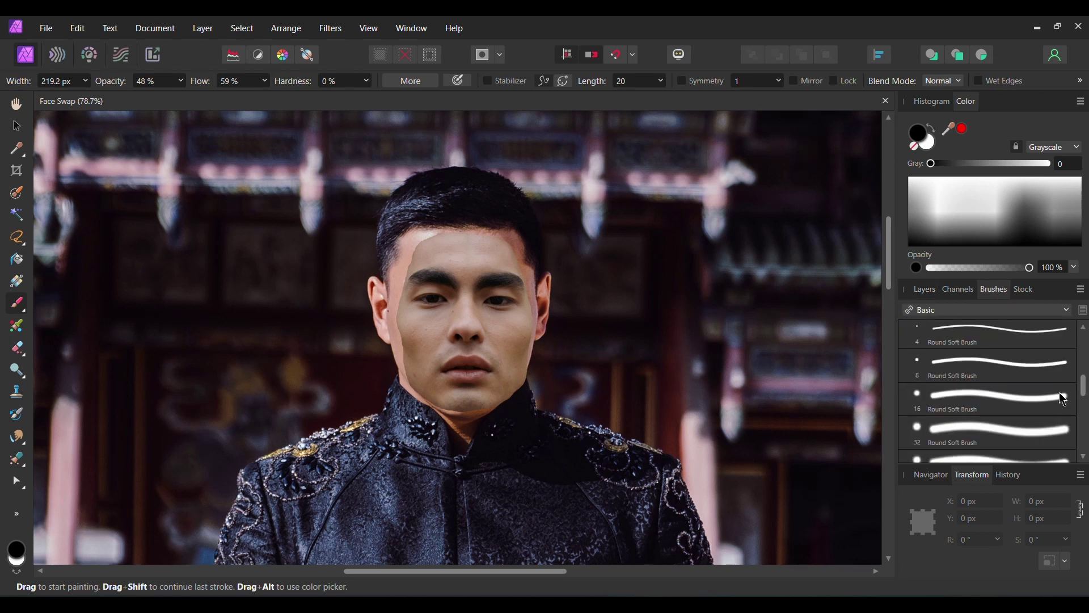
{"action": "scroll", "coordinate": [1064, 398], "scroll_direction": "down", "scroll_amount": 2}
{"action": "left_click", "coordinate": [964, 403]}
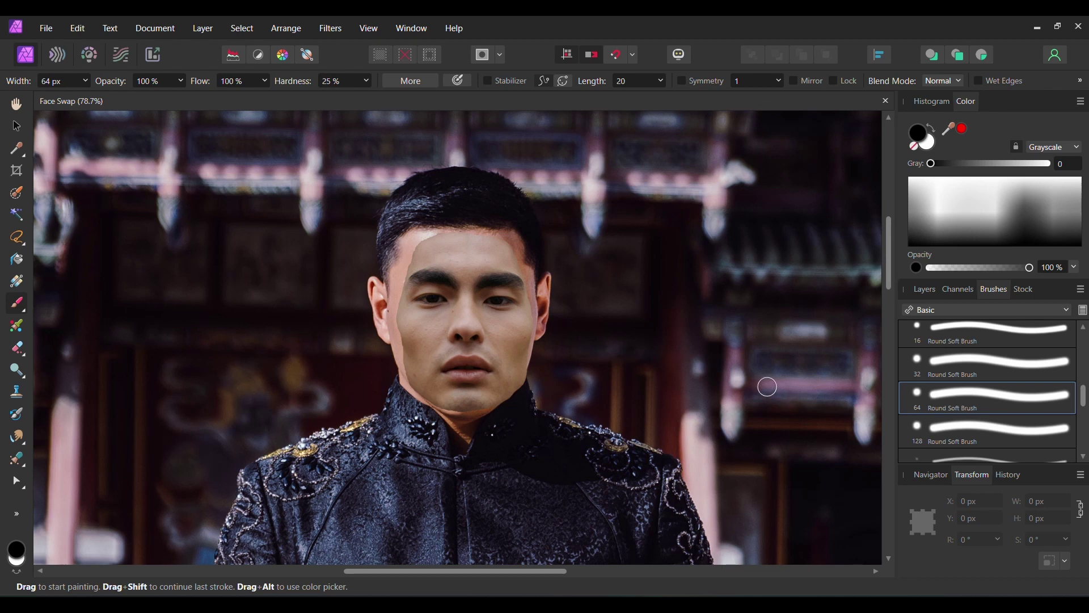
- Configure the brush with 75 px width, 0% hardness, 30% opacity and 80% flow
{"action": "left_click", "coordinate": [61, 82]}
{"action": "type", "text": "75"}
{"action": "key", "text": "Return"}
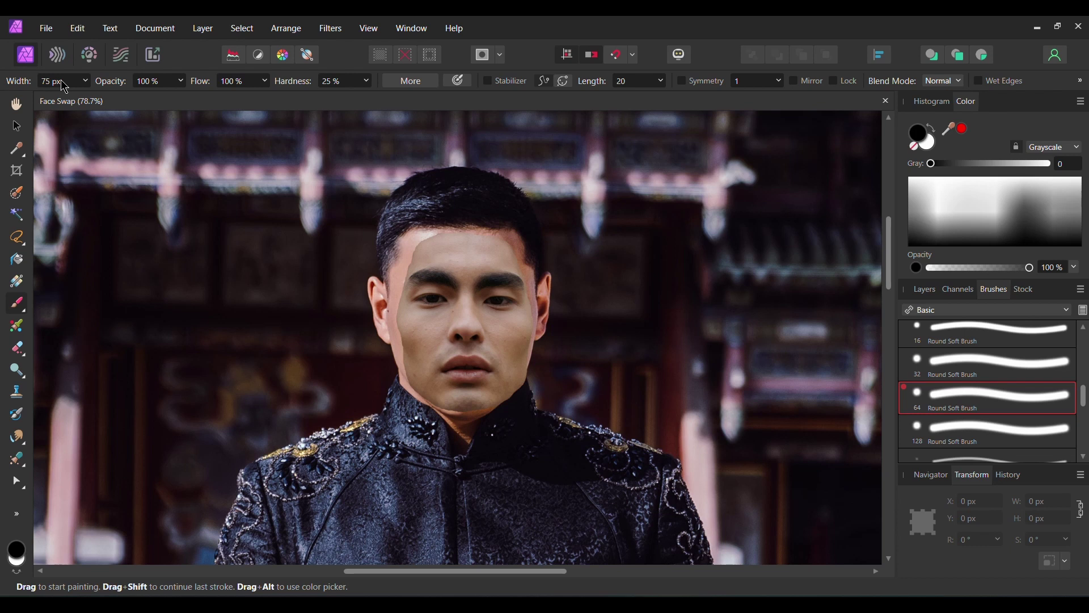
{"action": "left_click", "coordinate": [333, 83]}
{"action": "type", "text": "0"}
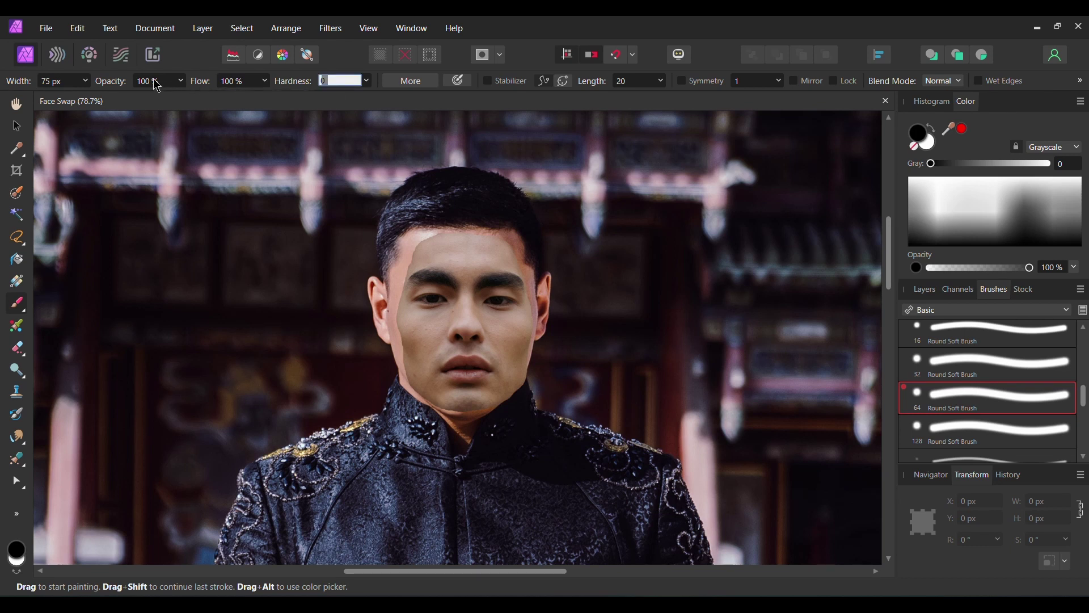
{"action": "left_click", "coordinate": [155, 81]}
{"action": "type", "text": "30"}
{"action": "key", "text": "Return"}
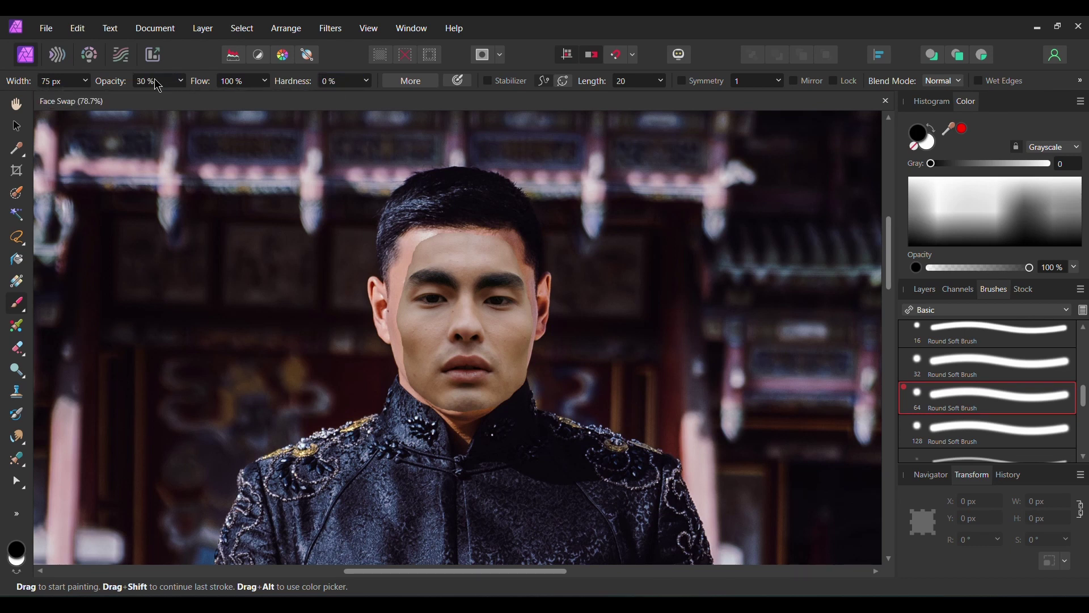
{"action": "left_click", "coordinate": [234, 80]}
{"action": "type", "text": "80"}
{"action": "key", "text": "Return"}
- Paint black on the face layer's mask along the forehead, temples, cheeks and jaw to blend the pasted face's edges
{"action": "left_click", "coordinate": [926, 289]}
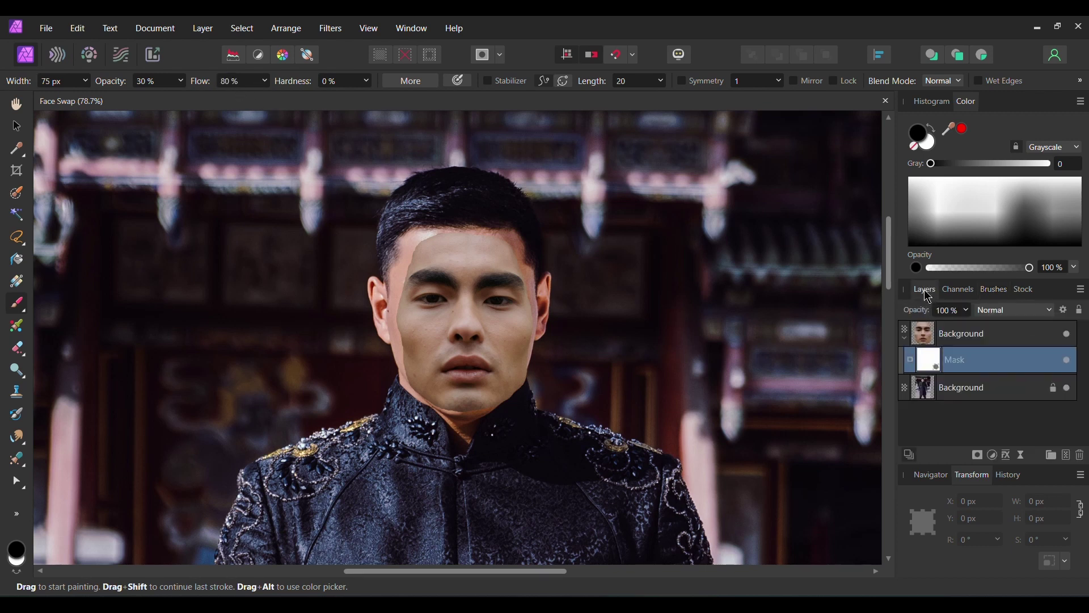
{"action": "left_click", "coordinate": [927, 362]}
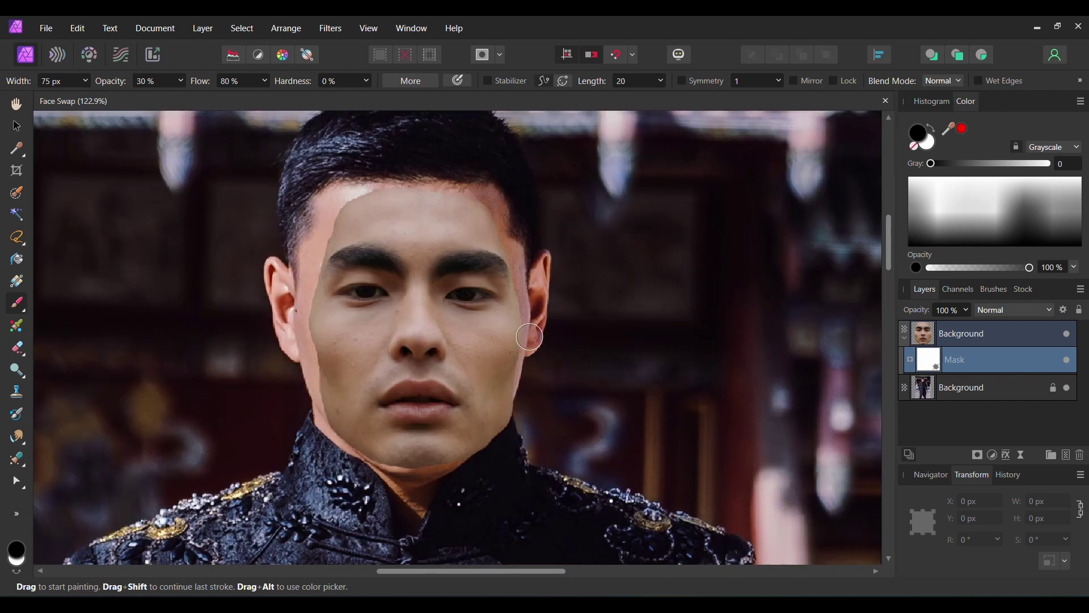
{"action": "mouse_move", "coordinate": [525, 340]}
{"action": "left_mouse_down"}
{"action": "mouse_move", "coordinate": [493, 433]}
{"action": "mouse_move", "coordinate": [516, 412]}
{"action": "mouse_move", "coordinate": [500, 440]}
{"action": "mouse_move", "coordinate": [518, 413]}
{"action": "mouse_move", "coordinate": [498, 439]}
{"action": "mouse_move", "coordinate": [516, 418]}
{"action": "mouse_move", "coordinate": [499, 439]}
{"action": "mouse_move", "coordinate": [519, 407]}
{"action": "mouse_move", "coordinate": [465, 471]}
{"action": "mouse_move", "coordinate": [523, 382]}
{"action": "mouse_move", "coordinate": [508, 426]}
{"action": "mouse_move", "coordinate": [446, 475]}
{"action": "mouse_move", "coordinate": [407, 480]}
{"action": "mouse_move", "coordinate": [363, 467]}
{"action": "mouse_move", "coordinate": [319, 431]}
{"action": "mouse_move", "coordinate": [376, 475]}
{"action": "mouse_move", "coordinate": [321, 430]}
{"action": "mouse_move", "coordinate": [306, 378]}
{"action": "mouse_move", "coordinate": [311, 420]}
{"action": "mouse_move", "coordinate": [301, 323]}
{"action": "mouse_move", "coordinate": [311, 372]}
{"action": "mouse_move", "coordinate": [309, 294]}
{"action": "mouse_move", "coordinate": [299, 317]}
{"action": "mouse_move", "coordinate": [328, 243]}
{"action": "mouse_move", "coordinate": [309, 262]}
{"action": "left_mouse_up"}
{"action": "mouse_move", "coordinate": [468, 201]}
{"action": "left_mouse_down"}
{"action": "mouse_move", "coordinate": [380, 189]}
{"action": "mouse_move", "coordinate": [319, 228]}
{"action": "mouse_move", "coordinate": [316, 250]}
{"action": "mouse_move", "coordinate": [352, 202]}
{"action": "mouse_move", "coordinate": [341, 199]}
{"action": "mouse_move", "coordinate": [448, 194]}
{"action": "mouse_move", "coordinate": [501, 227]}
{"action": "left_mouse_up"}
{"action": "mouse_move", "coordinate": [481, 200]}
{"action": "left_mouse_down"}
{"action": "mouse_move", "coordinate": [447, 182]}
{"action": "mouse_move", "coordinate": [399, 187]}
{"action": "left_mouse_up"}
{"action": "mouse_move", "coordinate": [325, 214]}
{"action": "left_mouse_down"}
{"action": "mouse_move", "coordinate": [327, 250]}
{"action": "mouse_move", "coordinate": [297, 278]}
{"action": "mouse_move", "coordinate": [312, 295]}
{"action": "mouse_move", "coordinate": [301, 340]}
{"action": "mouse_move", "coordinate": [318, 429]}
{"action": "mouse_move", "coordinate": [335, 435]}
{"action": "left_mouse_up"}
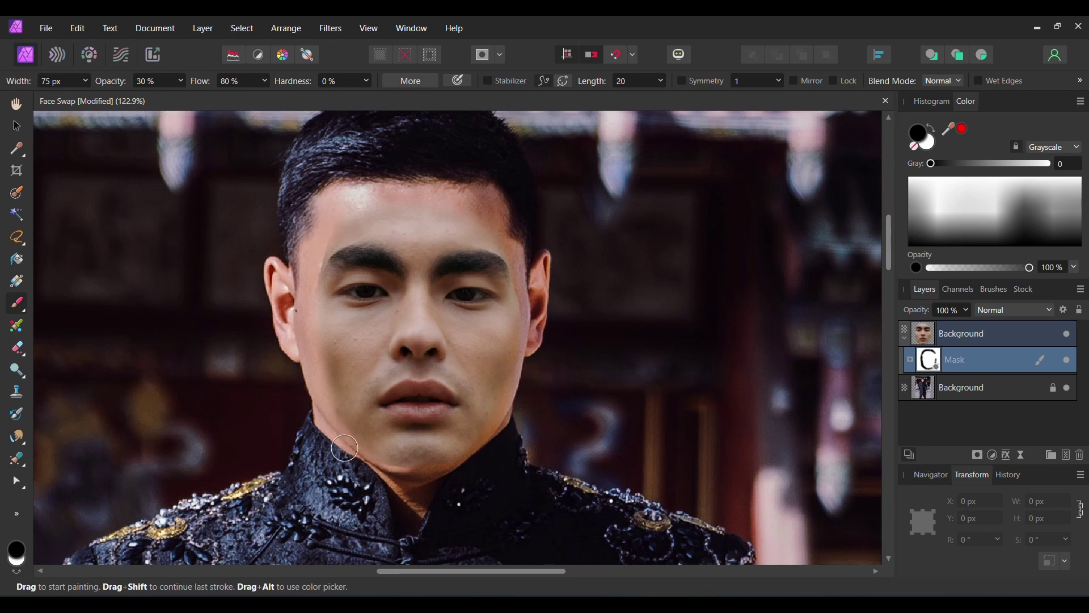
{"action": "left_click_drag", "start_coordinate": [515, 248], "coordinate": [535, 333]}
{"action": "left_click_drag", "start_coordinate": [321, 233], "coordinate": [326, 277]}
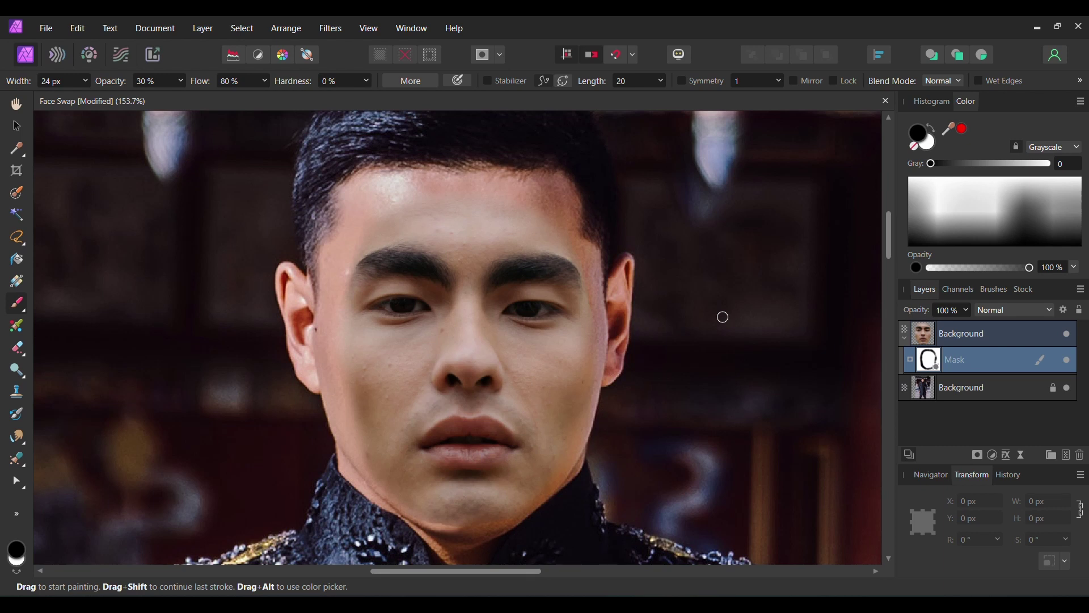
- Collapse the masked face layer and rasterize it into a single pixel layer
{"action": "left_click_drag", "start_coordinate": [946, 371], "coordinate": [923, 340]}
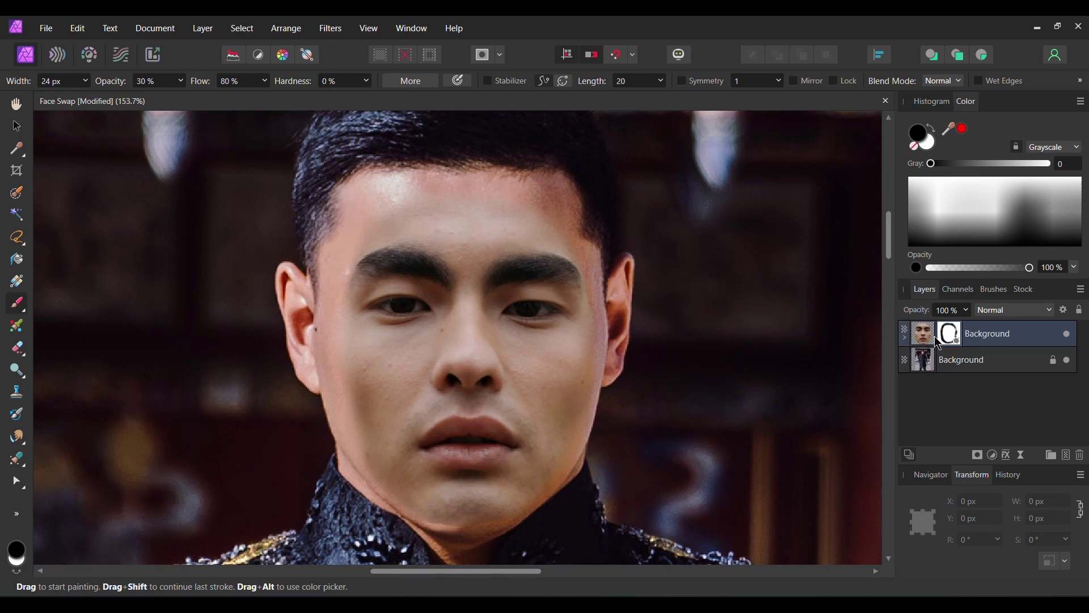
{"action": "right_click", "coordinate": [988, 340]}
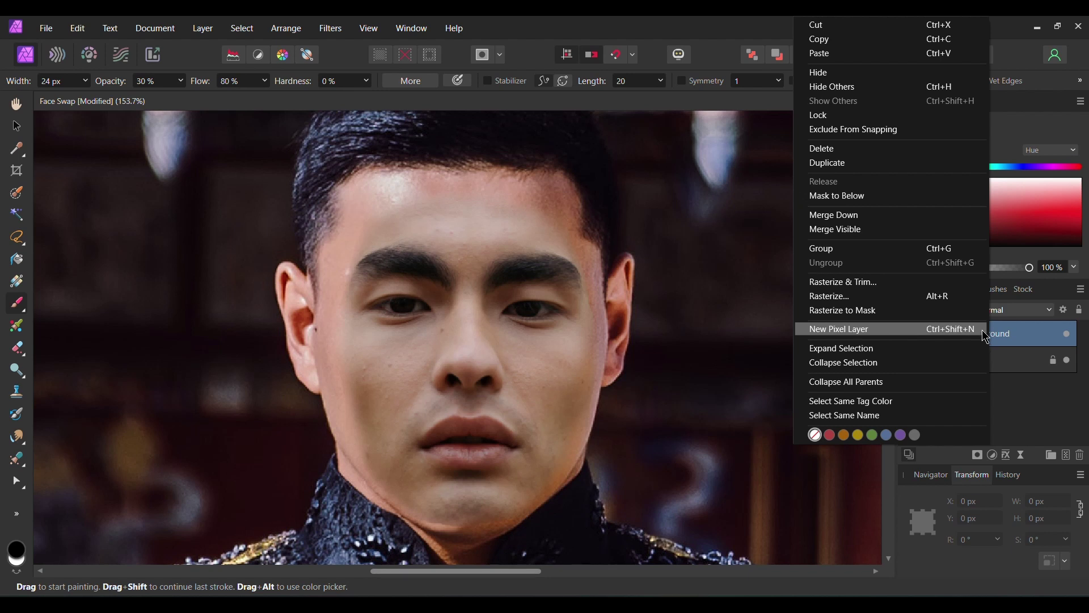
{"action": "left_click", "coordinate": [906, 296]}
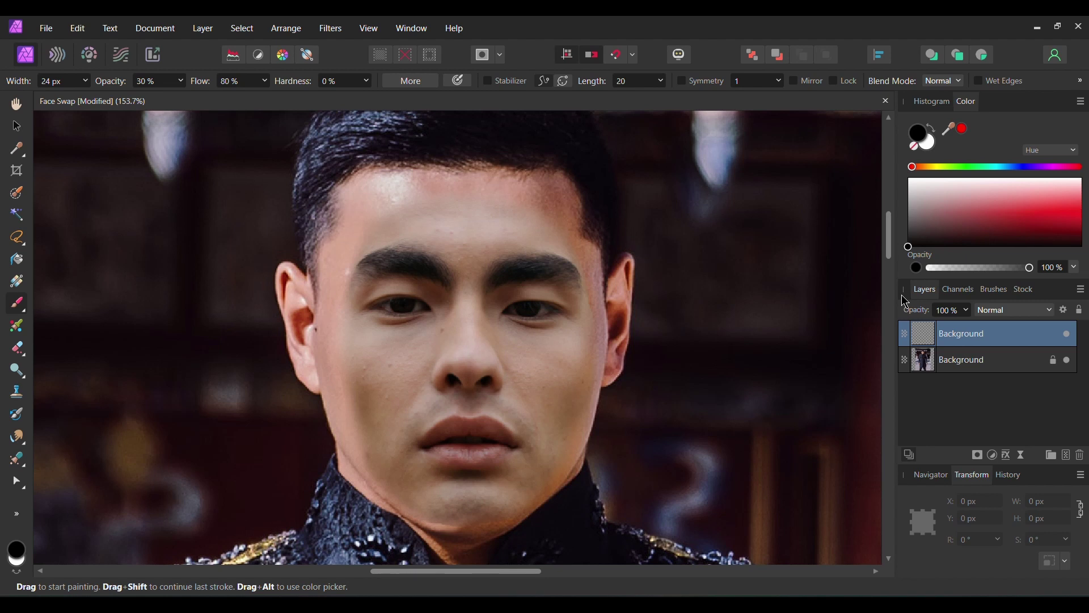
- Duplicate the locked body photo layer and load the pasted face layer's outline as a selection
{"action": "left_click", "coordinate": [951, 363]}
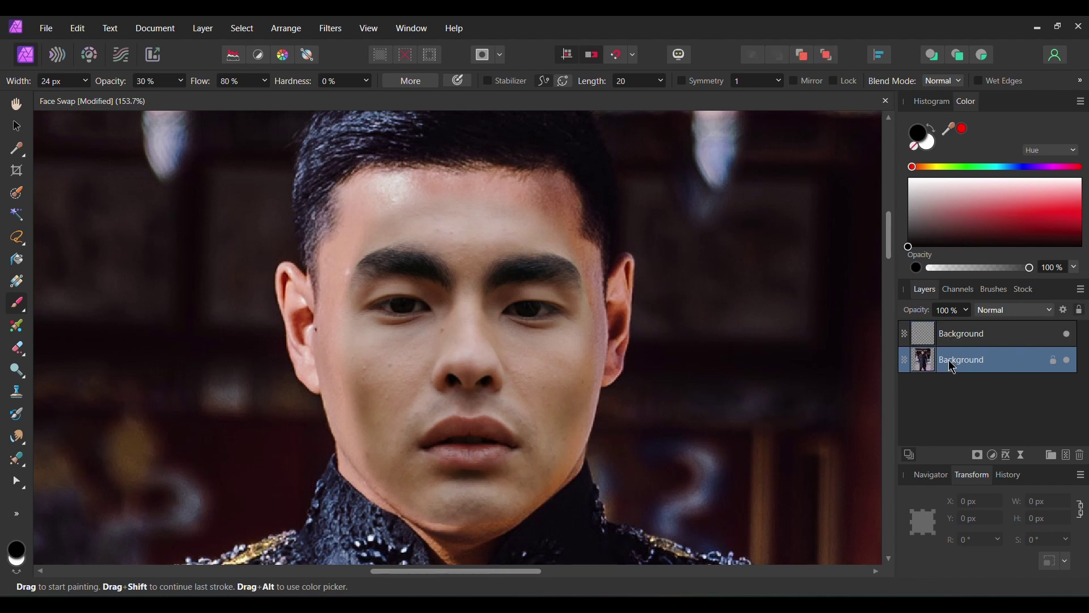
{"action": "key", "text": "ctrl+j"}
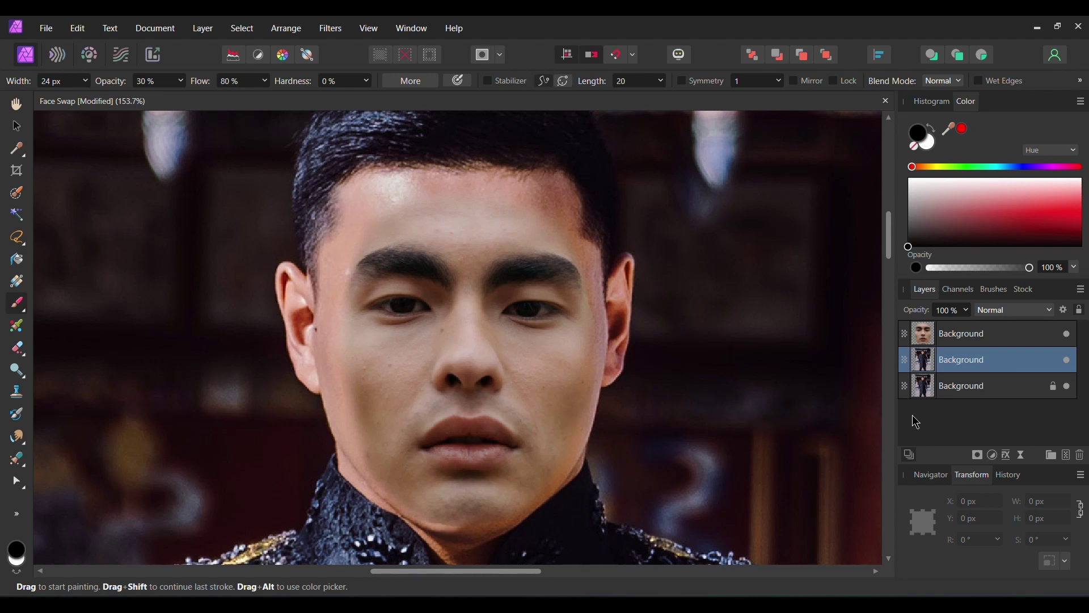
{"action": "left_click", "coordinate": [928, 341], "text": "ctrl"}
- Clear the selected face area from the duplicated photo layer, check the cut-out with the other layers hidden, and save the document
{"action": "left_click", "coordinate": [1067, 334]}
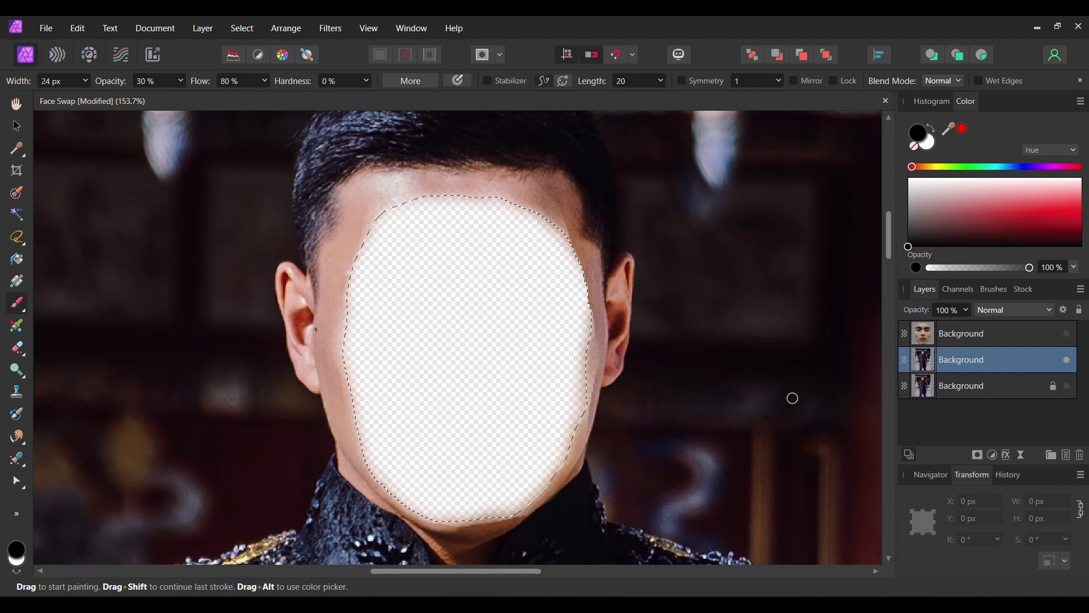
{"action": "left_click", "coordinate": [1067, 334]}
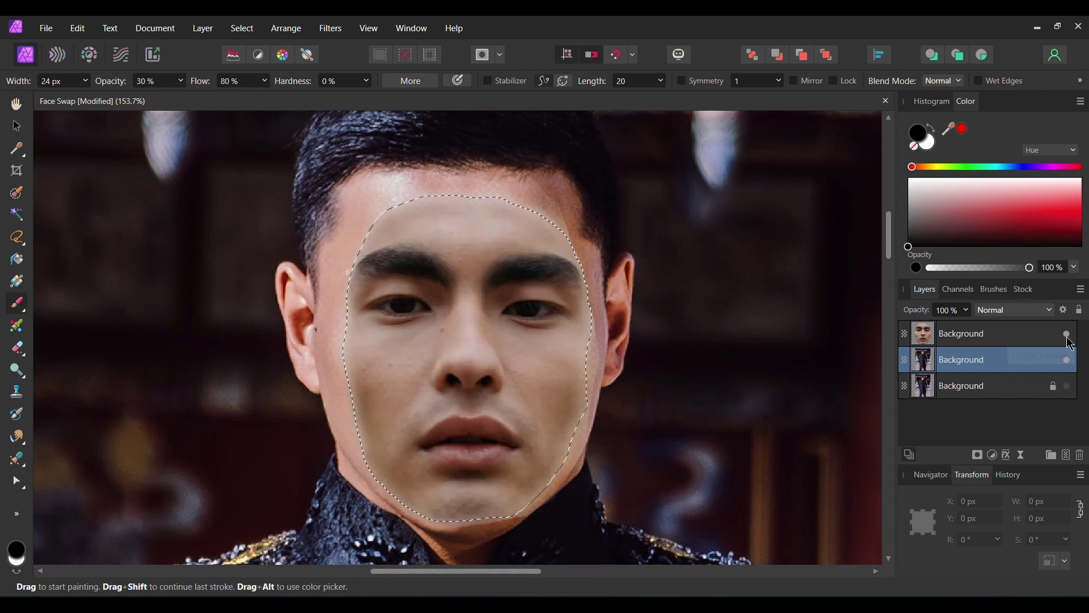
{"action": "left_click", "coordinate": [1066, 387]}
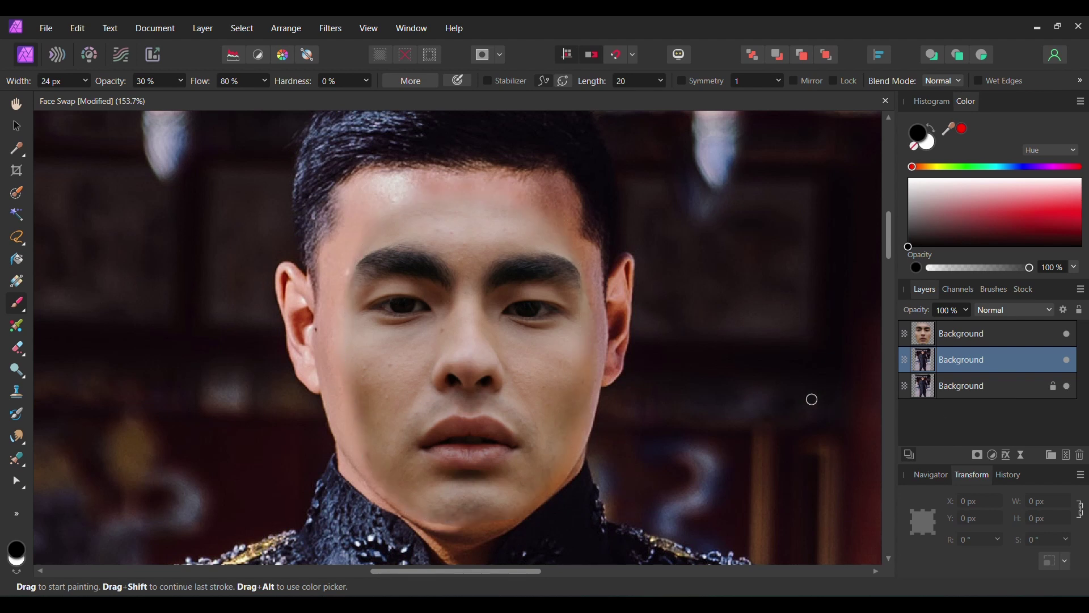
{"action": "key", "text": "ctrl+s"}
- Add a Curves adjustment nested inside the pasted face layer
{"action": "key", "text": "v"}
{"action": "left_click", "coordinate": [923, 338]}
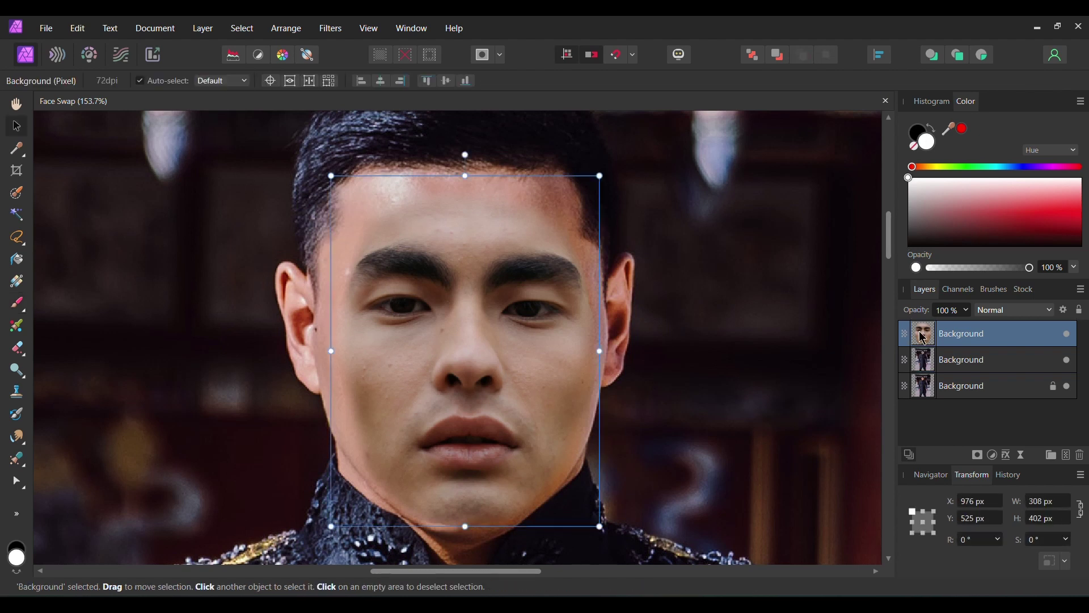
{"action": "left_click", "coordinate": [994, 456]}
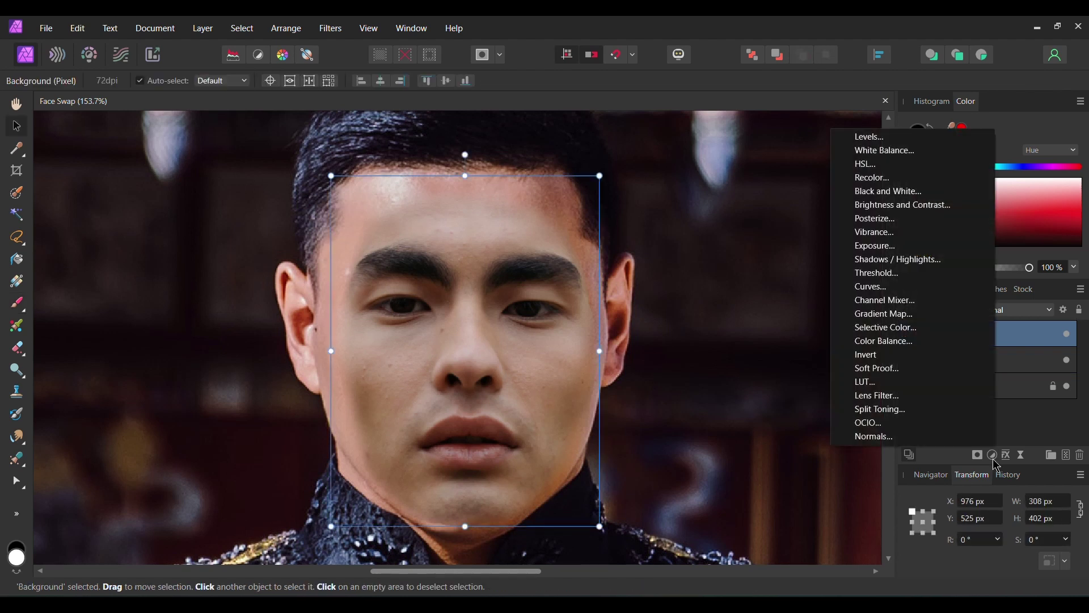
{"action": "left_click", "coordinate": [936, 288]}
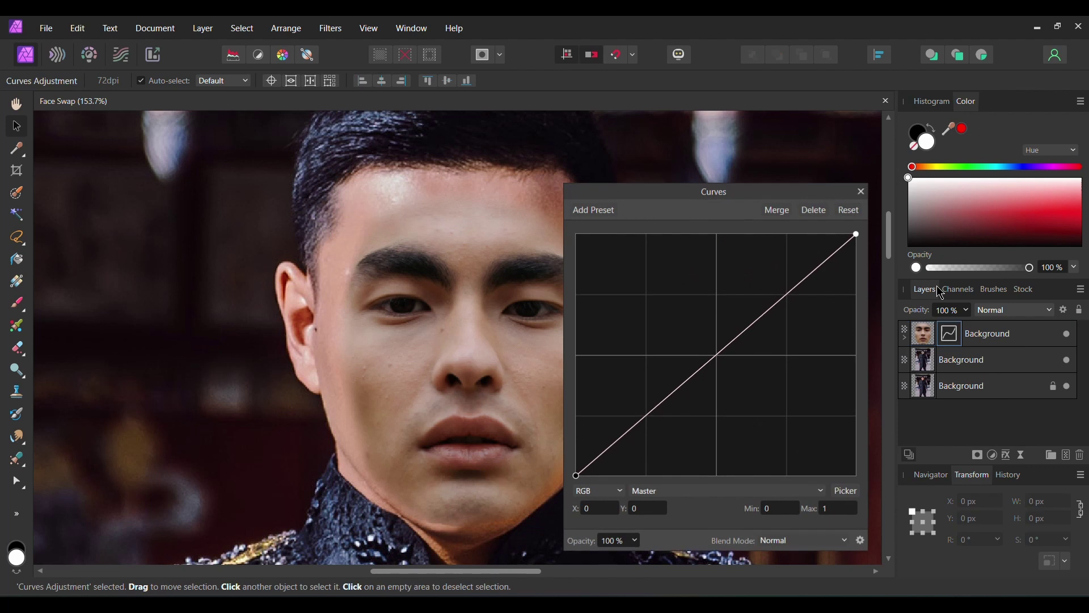
{"action": "left_click", "coordinate": [907, 340]}
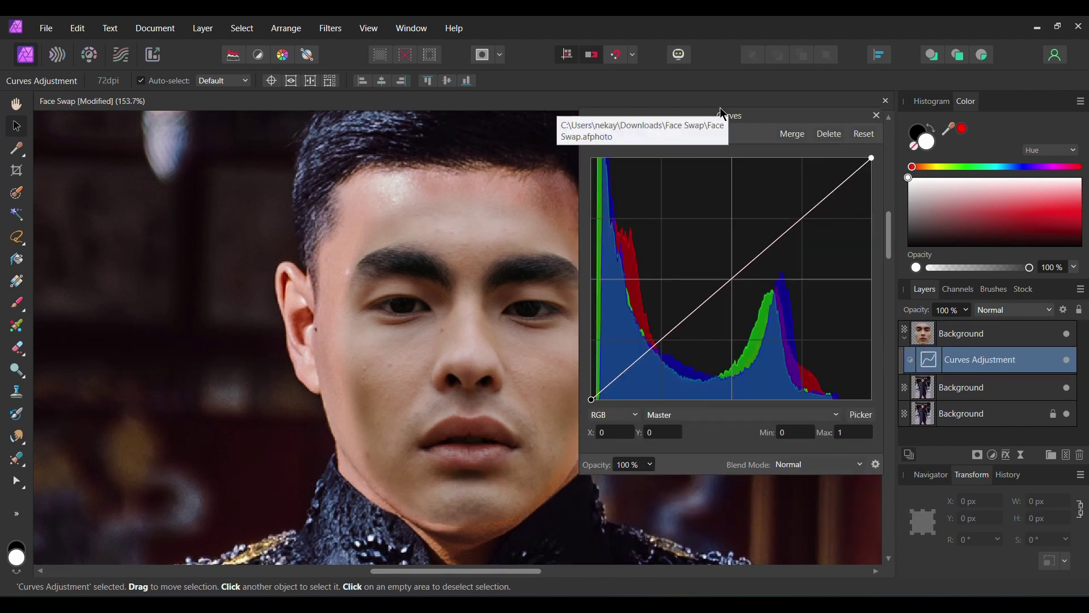
{"action": "left_click_drag", "start_coordinate": [724, 113], "coordinate": [782, 95]}
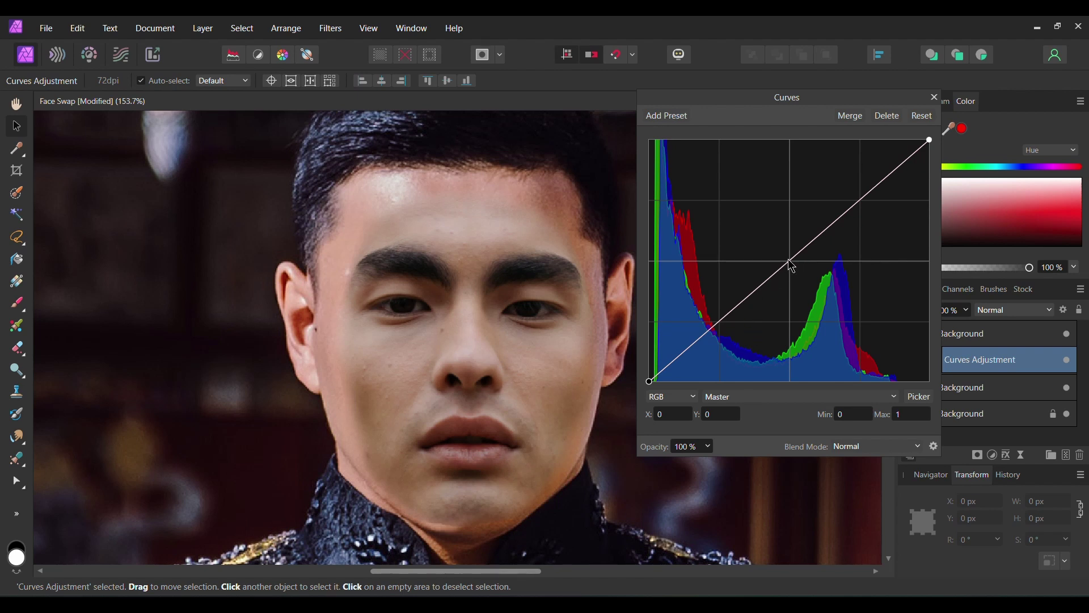
- Raise the midpoint of the Master curve slightly and lift the Red channel's midpoint a little
{"action": "left_click_drag", "start_coordinate": [789, 260], "coordinate": [790, 251]}
{"action": "left_click", "coordinate": [756, 398]}
{"action": "left_click", "coordinate": [729, 429]}
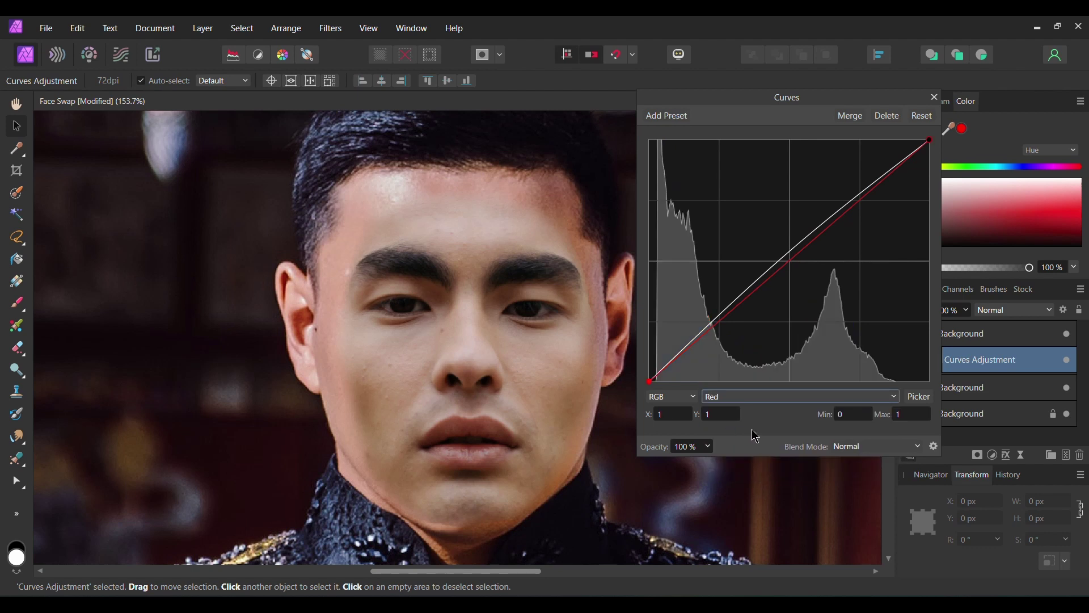
{"action": "left_click_drag", "start_coordinate": [793, 262], "coordinate": [795, 260]}
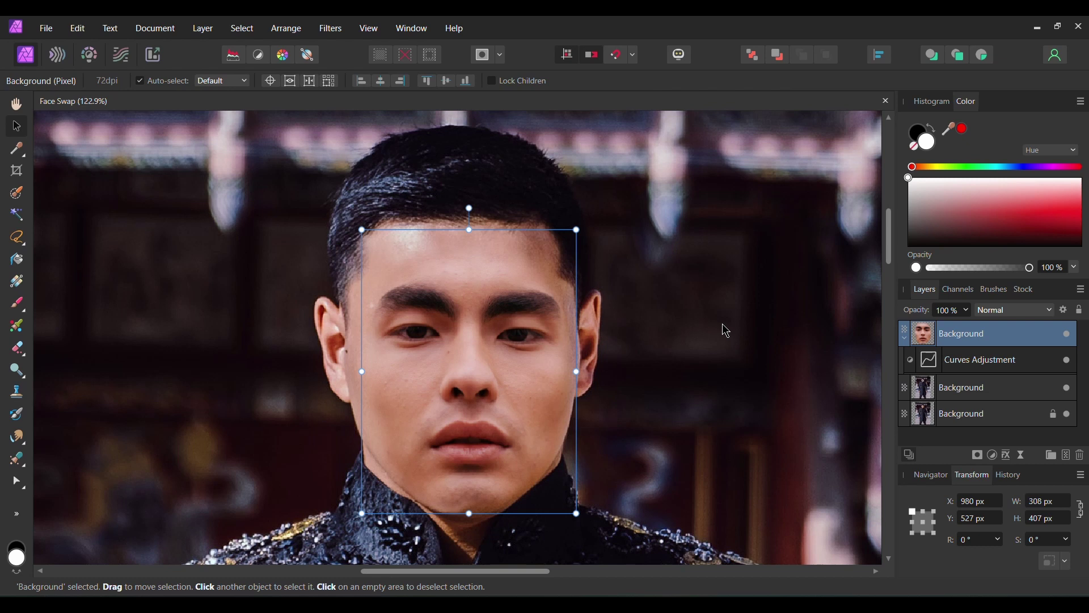
- Add a Shadows / Highlights adjustment to the face layer with Shadows at 37% and Highlights at -10%
{"action": "left_click", "coordinate": [995, 457]}
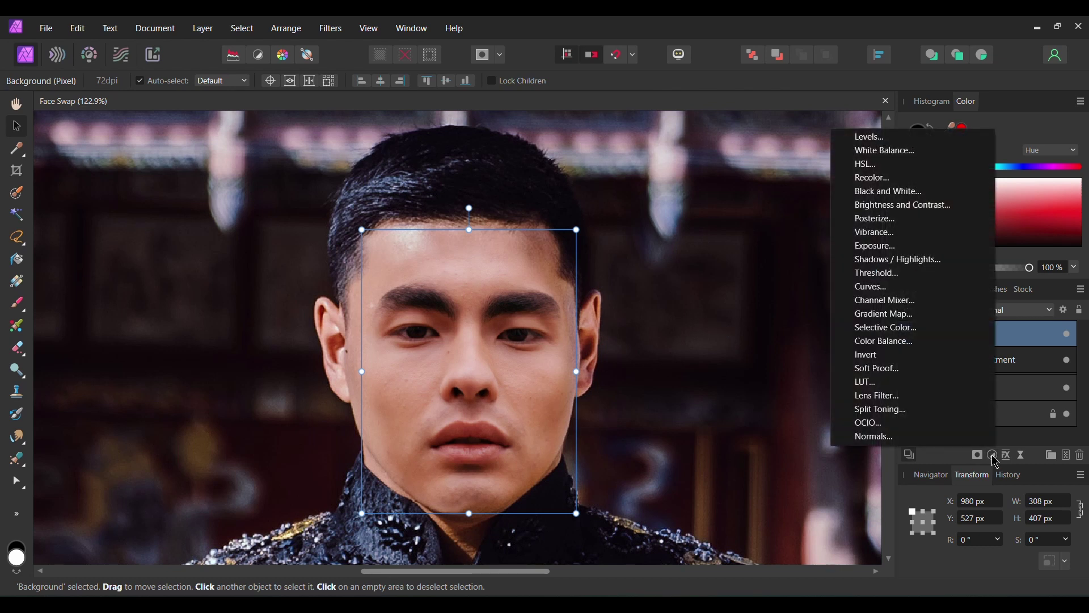
{"action": "left_click", "coordinate": [949, 263]}
{"action": "left_click_drag", "start_coordinate": [875, 349], "coordinate": [795, 277]}
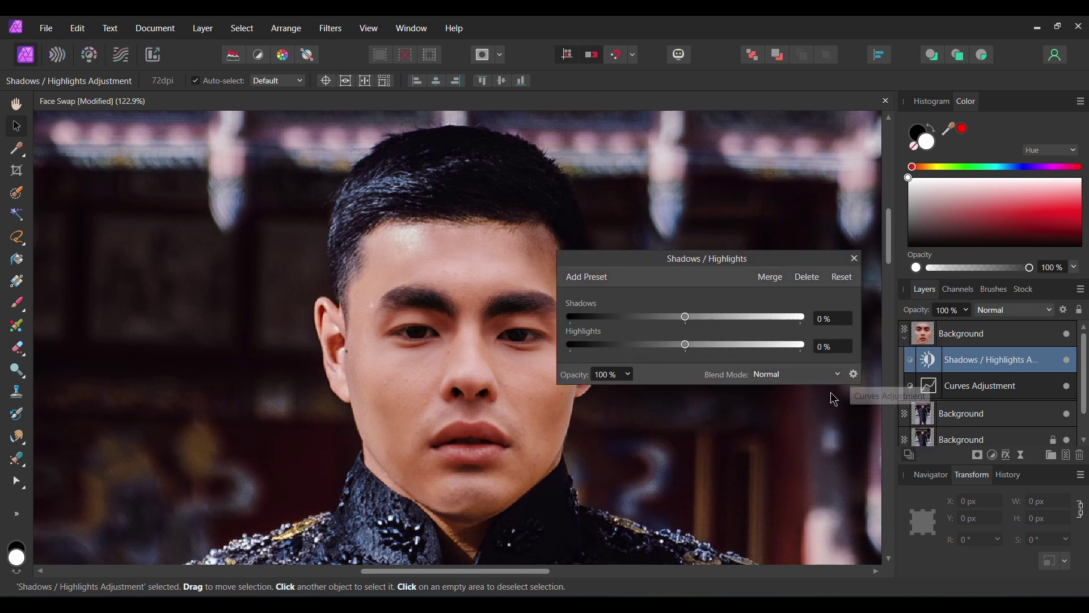
{"action": "left_click", "coordinate": [833, 318]}
{"action": "type", "text": "37"}
{"action": "key", "text": "Return"}
{"action": "left_click", "coordinate": [850, 352]}
{"action": "type", "text": "-10"}
{"action": "key", "text": "Return"}
{"action": "left_click_drag", "start_coordinate": [851, 260], "coordinate": [875, 260]}
{"action": "left_click", "coordinate": [878, 260]}
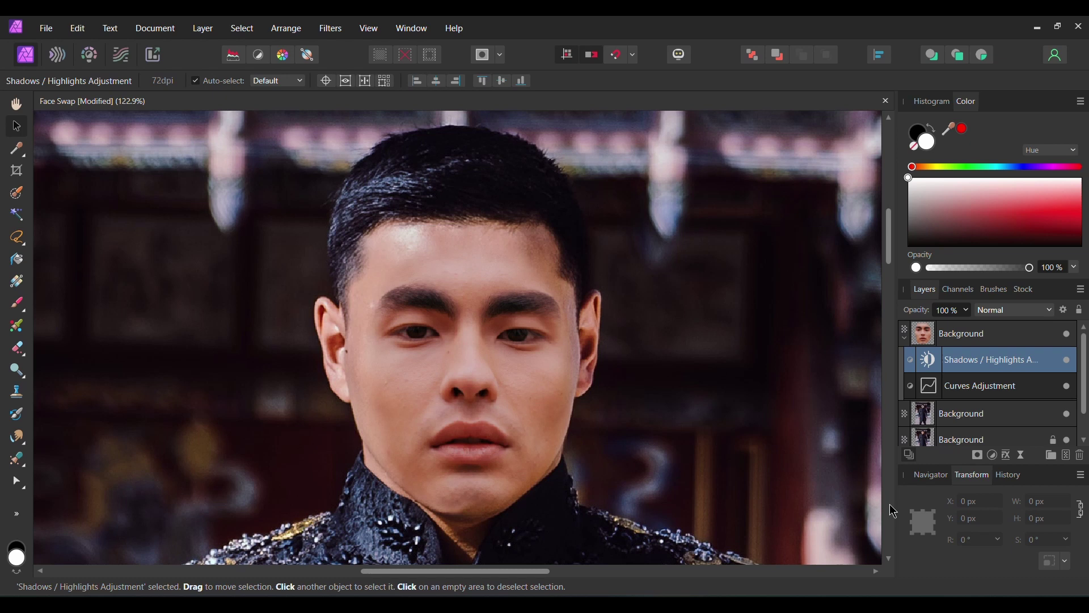
- Add an HSL adjustment with Saturation Shift -9% and Luminosity Shift -4%, and nest it inside the face layer
{"action": "left_click", "coordinate": [993, 456]}
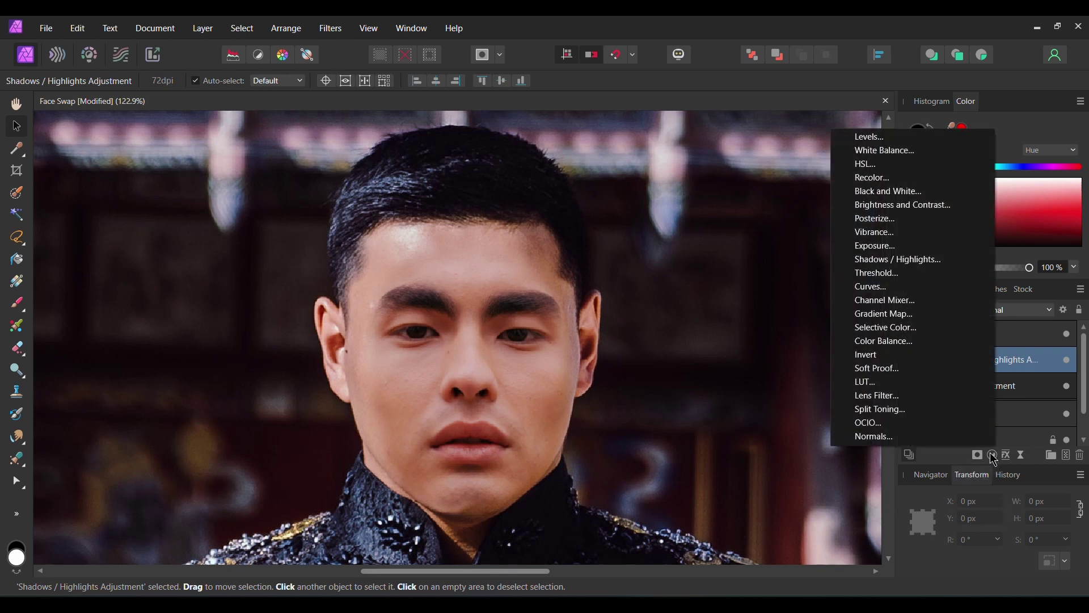
{"action": "left_click", "coordinate": [943, 165]}
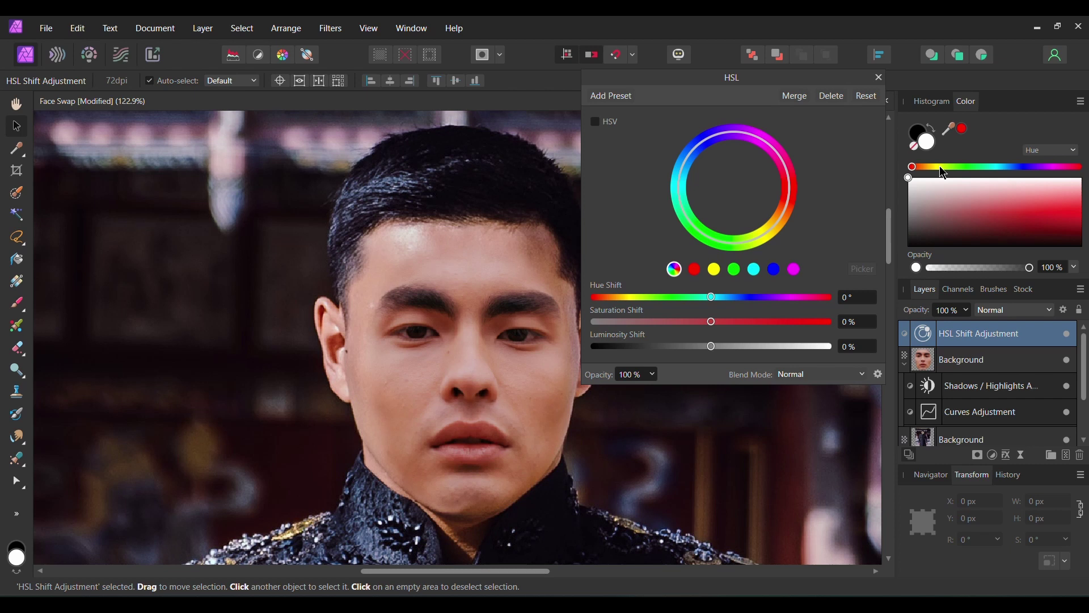
{"action": "left_click", "coordinate": [868, 321]}
{"action": "type", "text": "-9"}
{"action": "key", "text": "Return"}
{"action": "left_click", "coordinate": [861, 347]}
{"action": "type", "text": "-4"}
{"action": "key", "text": "Return"}
{"action": "left_click", "coordinate": [879, 78]}
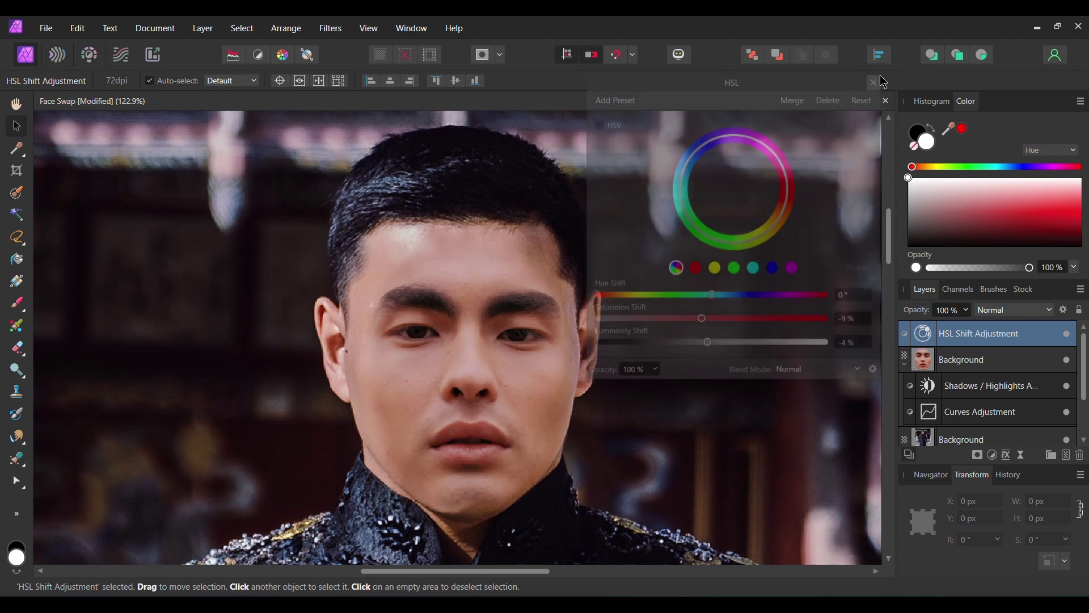
{"action": "left_click_drag", "start_coordinate": [909, 336], "coordinate": [943, 375]}
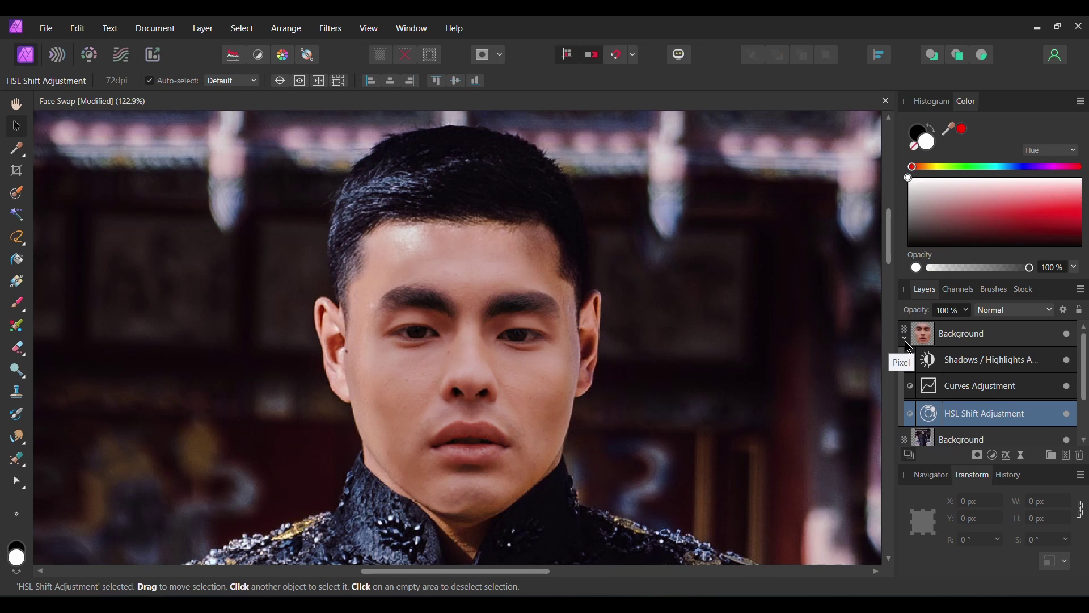
- Add an empty pixel layer, move it to the top of the layer stack and collapse the face layer
{"action": "left_click", "coordinate": [1067, 456]}
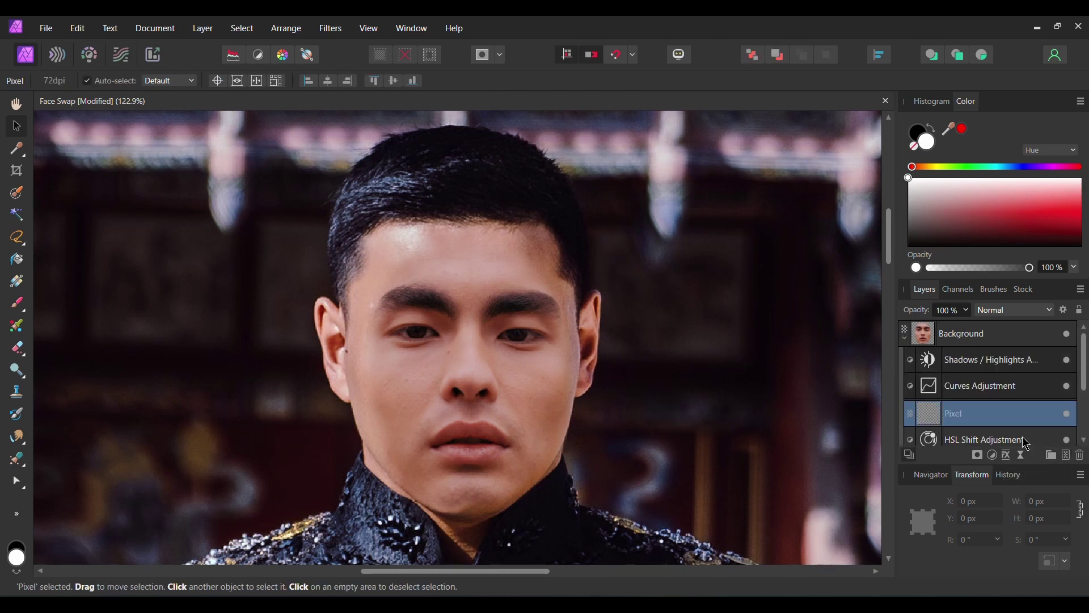
{"action": "left_click_drag", "start_coordinate": [909, 420], "coordinate": [907, 319]}
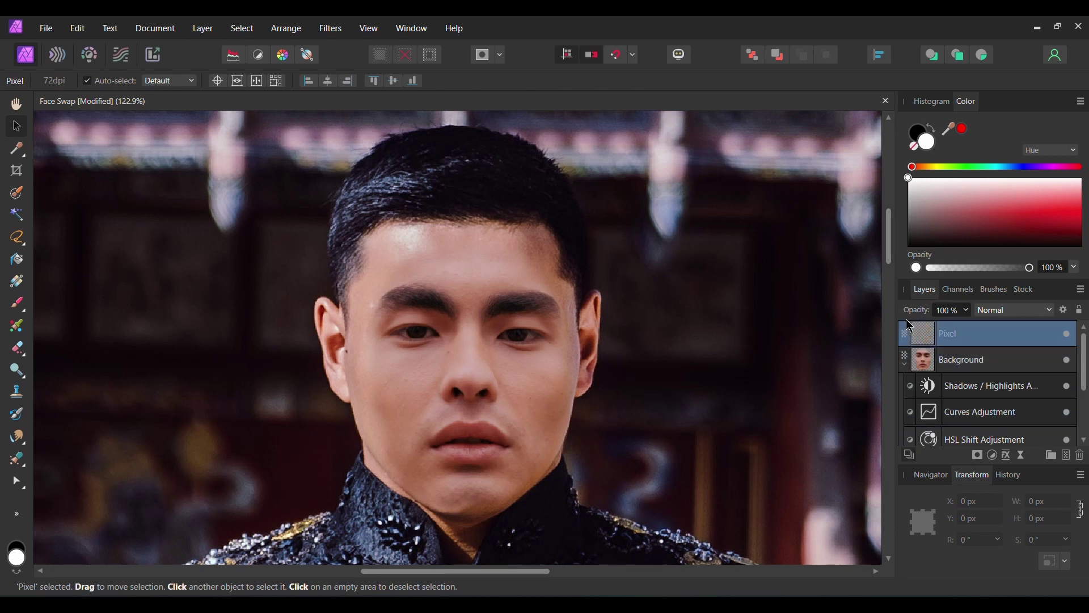
{"action": "left_click", "coordinate": [905, 365]}
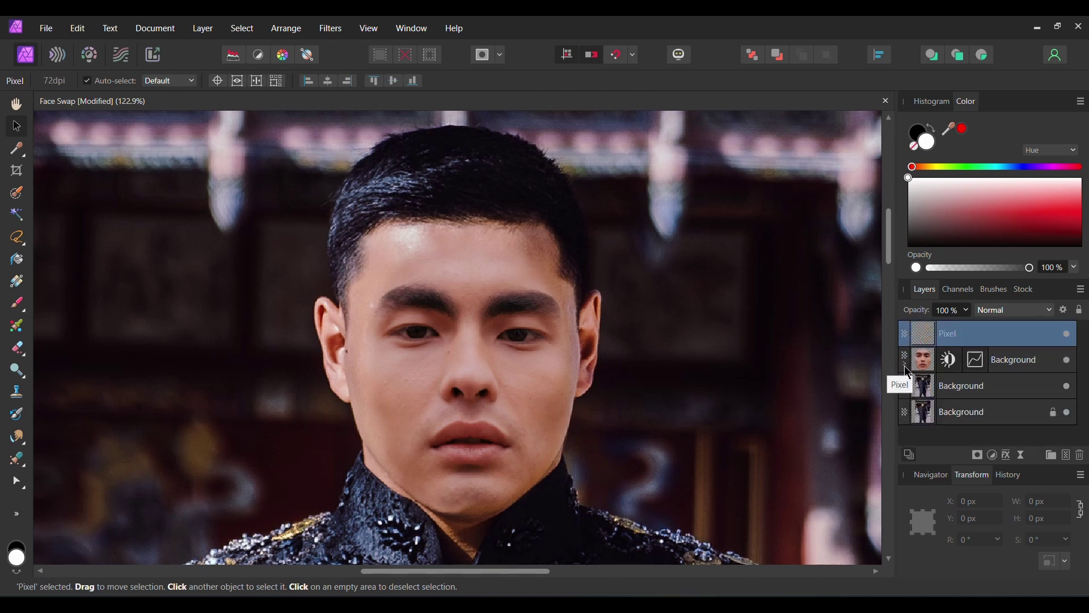
- With the Clone Brush at about 43.6 px width, clone smooth skin over the blend edge along the jaw on the face's left side
{"action": "key", "text": "k"}
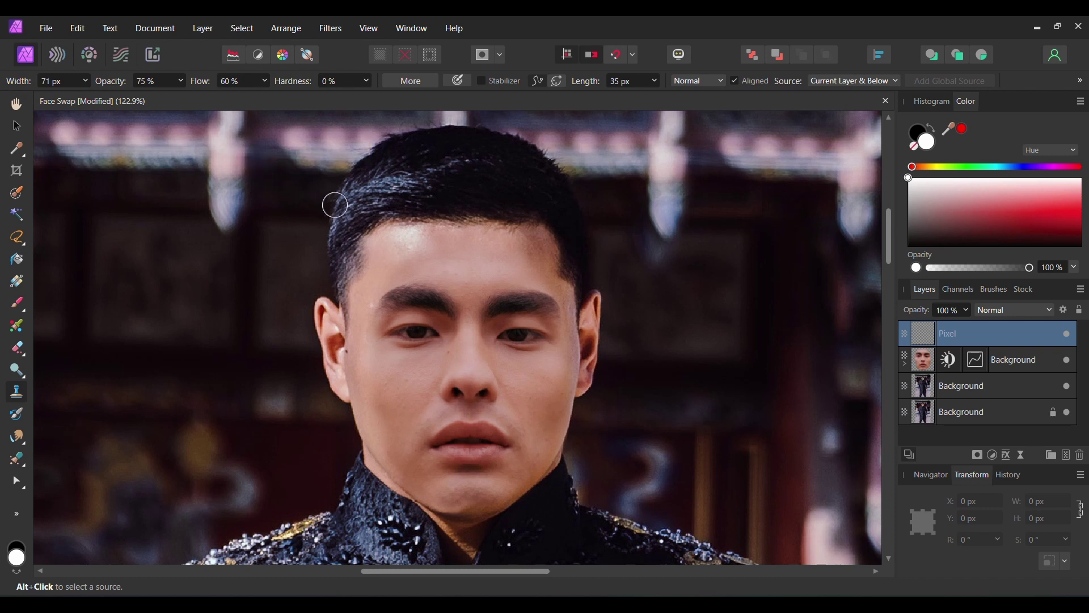
{"action": "scroll", "coordinate": [374, 292], "scroll_direction": "up", "scroll_amount": 3}
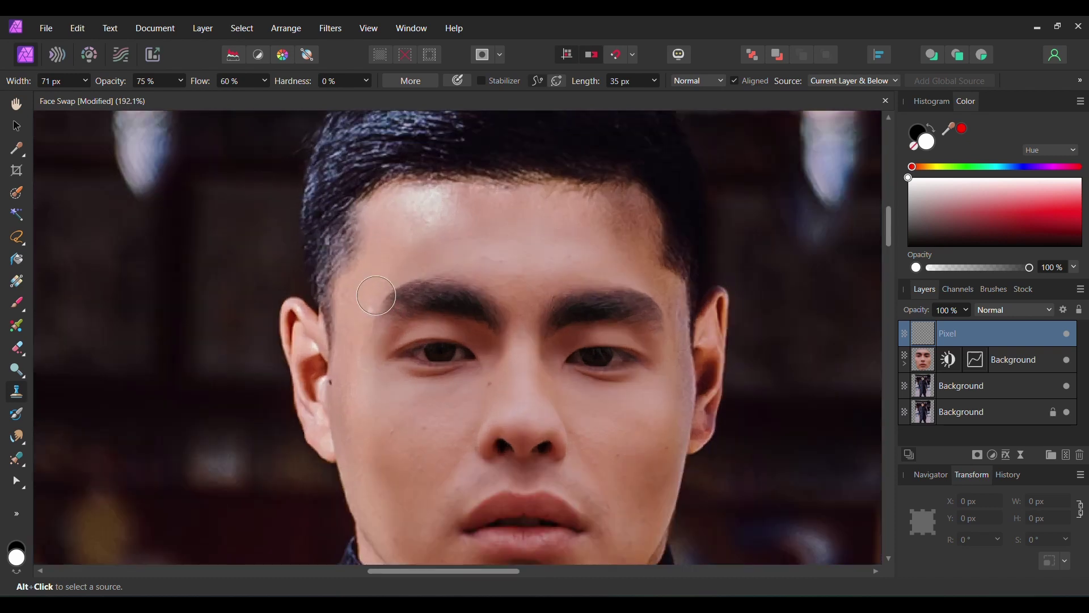
{"action": "scroll", "coordinate": [376, 295], "scroll_direction": "down", "scroll_amount": 1}
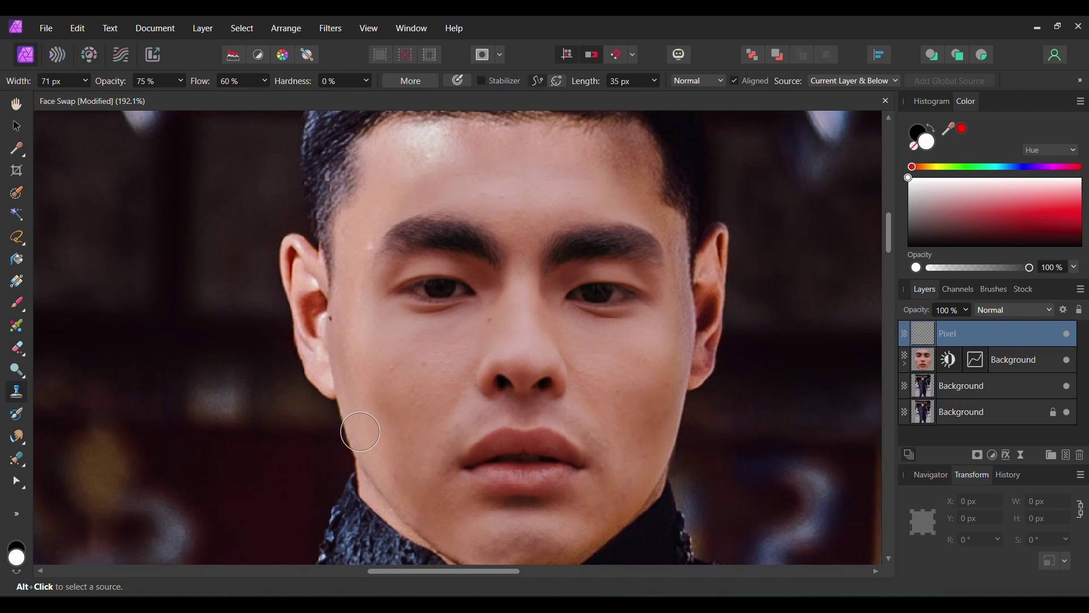
{"action": "key", "text": "bracketleft"}
{"action": "key", "text": "bracketleft"}
{"action": "key", "text": "bracketleft"}
{"action": "left_click", "coordinate": [414, 467], "text": "alt"}
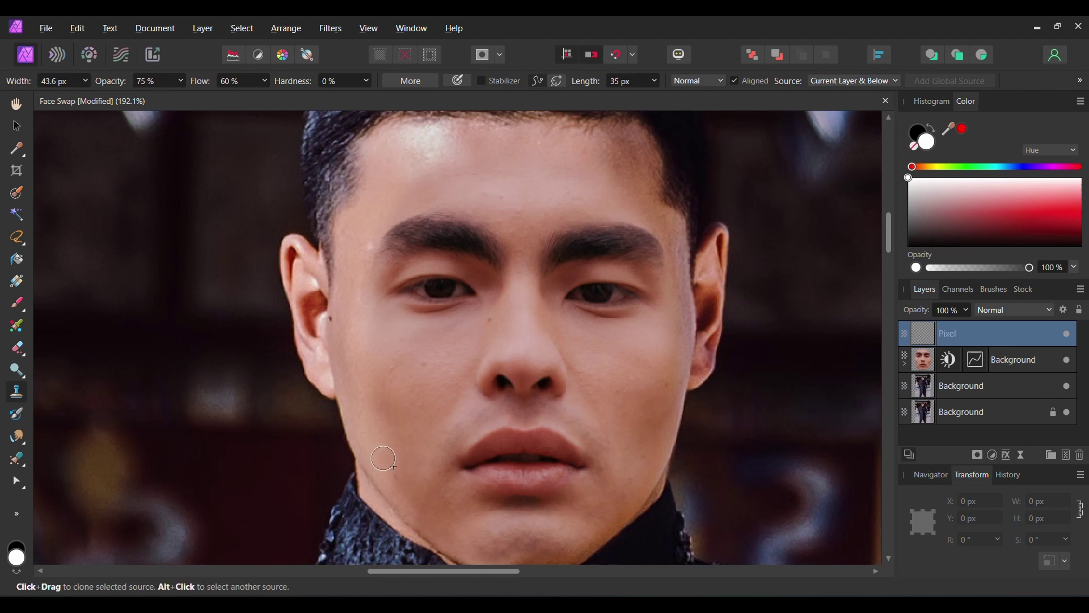
{"action": "mouse_move", "coordinate": [396, 483]}
{"action": "left_mouse_down"}
{"action": "mouse_move", "coordinate": [411, 512]}
{"action": "mouse_move", "coordinate": [399, 507]}
{"action": "mouse_move", "coordinate": [381, 421]}
{"action": "left_mouse_up"}
{"action": "left_click", "coordinate": [386, 461], "text": "alt"}
{"action": "mouse_move", "coordinate": [379, 460]}
{"action": "left_mouse_down"}
{"action": "mouse_move", "coordinate": [376, 416]}
{"action": "mouse_move", "coordinate": [374, 446]}
{"action": "left_mouse_up"}
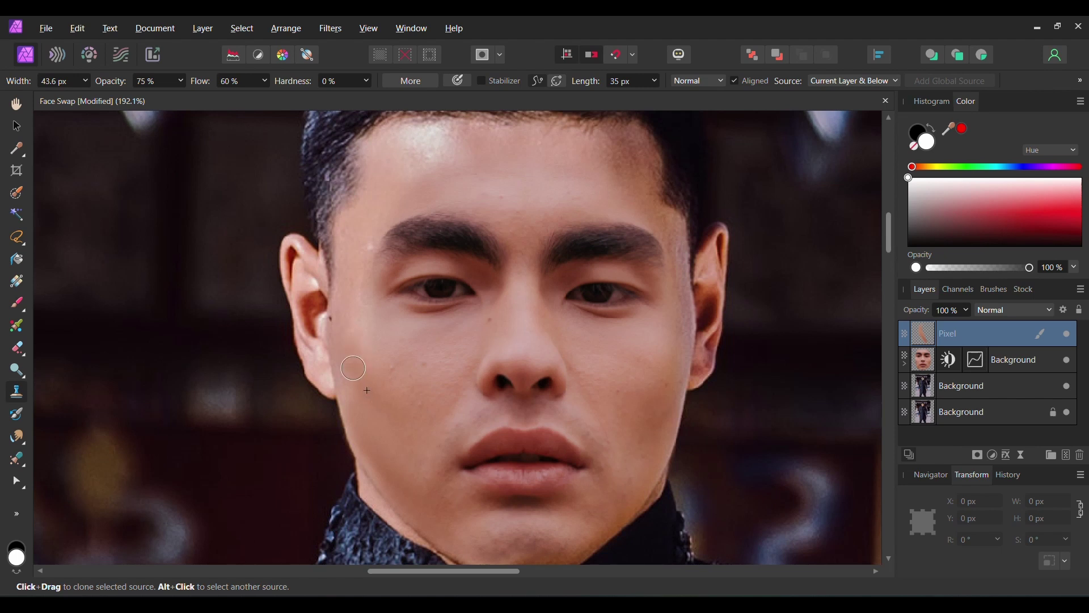
- Clone clean skin over the cheek beside the ear on the face's left side
{"action": "left_click", "coordinate": [364, 360], "text": "alt"}
{"action": "left_click", "coordinate": [368, 324], "text": "alt"}
{"action": "left_click_drag", "start_coordinate": [361, 298], "coordinate": [367, 324]}
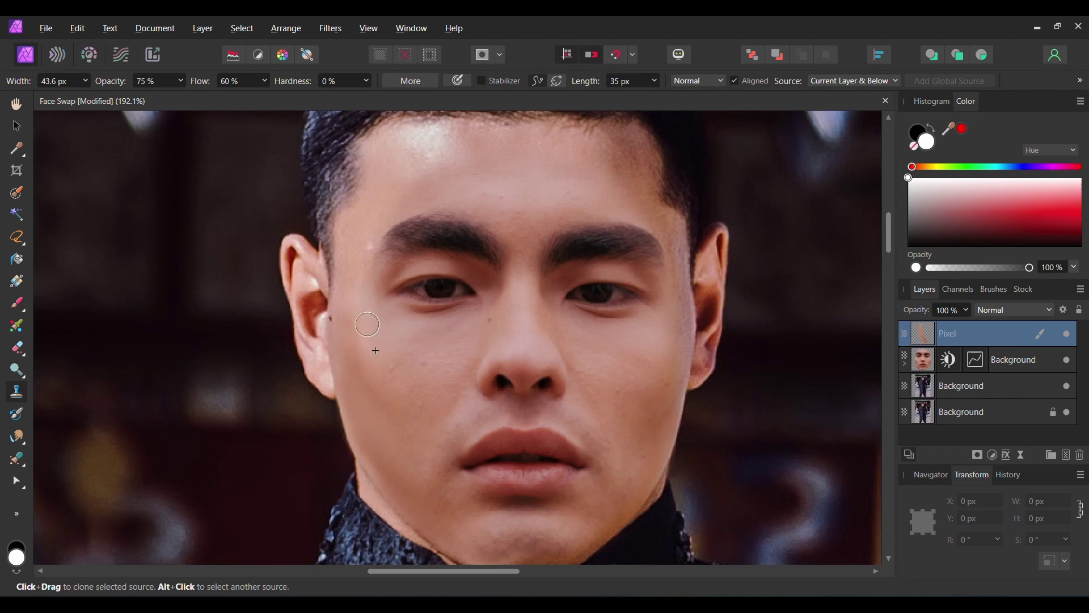
- Clone cheek skin along the blend edge beside the ear on the face's right side
{"action": "scroll", "coordinate": [368, 315], "scroll_direction": "up", "scroll_amount": 1}
{"action": "left_click", "coordinate": [491, 379]}
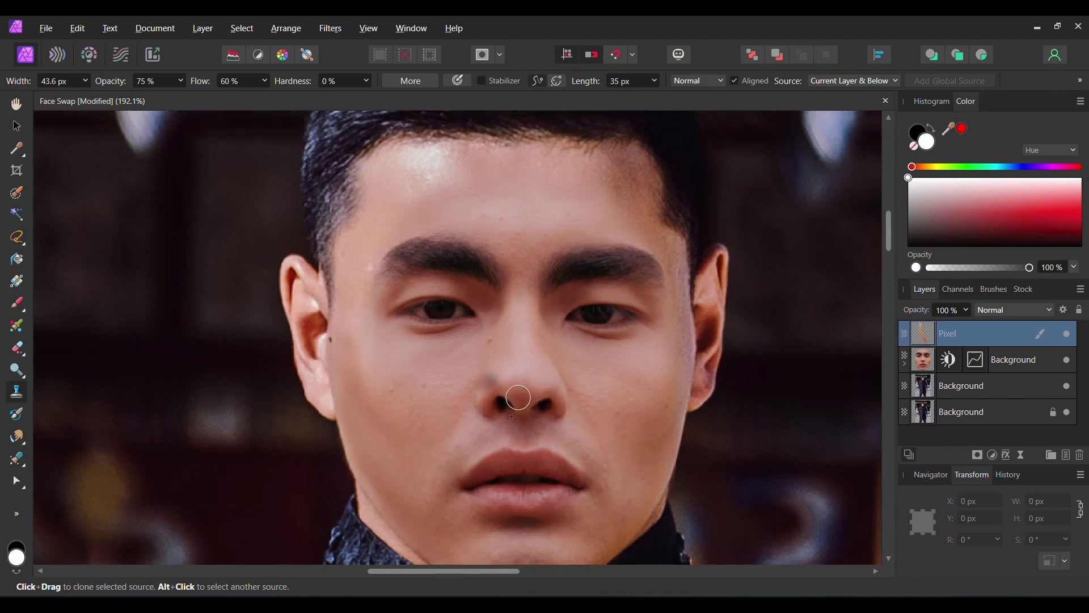
{"action": "left_click", "coordinate": [667, 363], "text": "alt"}
{"action": "mouse_move", "coordinate": [681, 349]}
{"action": "left_mouse_down"}
{"action": "mouse_move", "coordinate": [683, 340]}
{"action": "mouse_move", "coordinate": [674, 401]}
{"action": "left_mouse_up"}
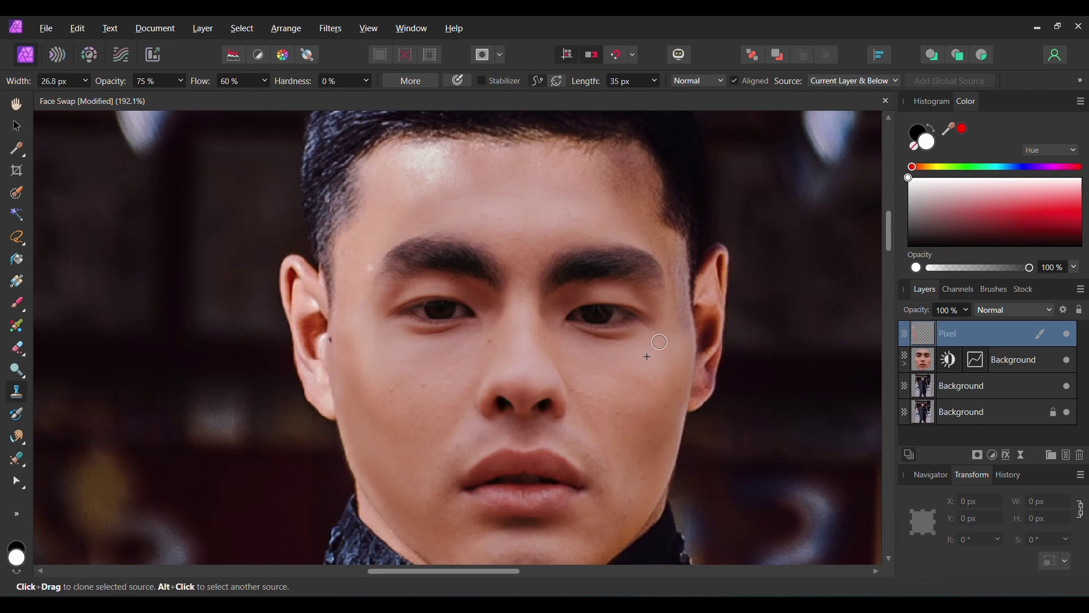
- Clone skin over the discoloured edge at the temple and above the eyebrow on the face's right side
{"action": "scroll", "coordinate": [660, 341], "scroll_direction": "up", "scroll_amount": 2}
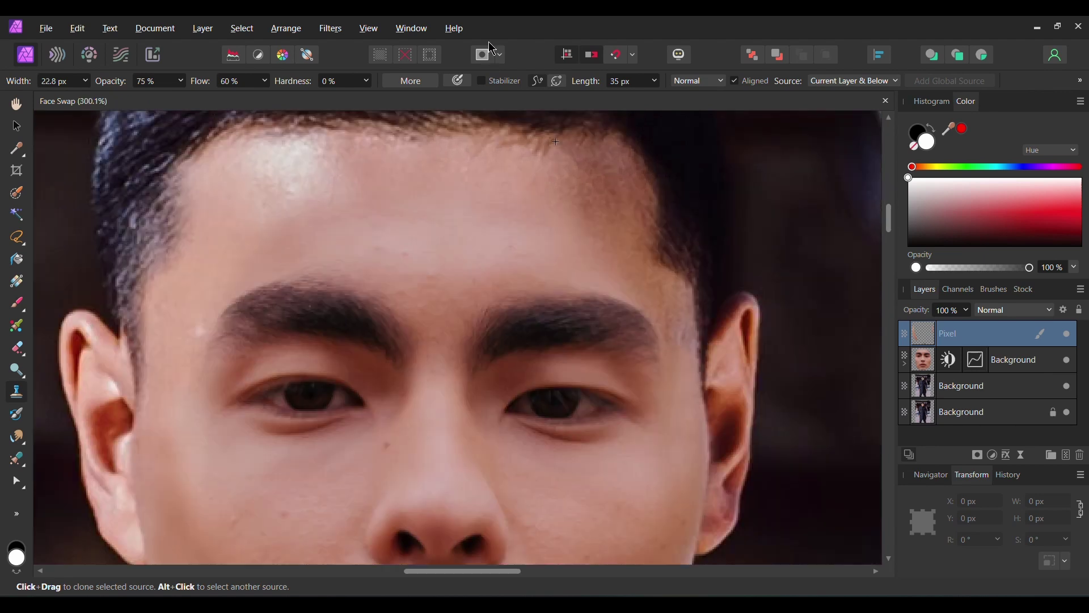
{"action": "key", "text": "alt"}
{"action": "left_click", "coordinate": [682, 381], "text": "alt"}
{"action": "mouse_move", "coordinate": [674, 309]}
{"action": "left_mouse_down"}
{"action": "mouse_move", "coordinate": [679, 354]}
{"action": "mouse_move", "coordinate": [682, 316]}
{"action": "mouse_move", "coordinate": [627, 271]}
{"action": "left_mouse_up"}
{"action": "left_click", "coordinate": [601, 269], "text": "alt"}
{"action": "left_click", "coordinate": [579, 277], "text": "alt"}
{"action": "left_click", "coordinate": [625, 283]}
{"action": "left_click", "coordinate": [631, 283]}
{"action": "key", "text": "ctrl+z"}
{"action": "key", "text": "ctrl+z"}
{"action": "key", "text": "ctrl+z"}
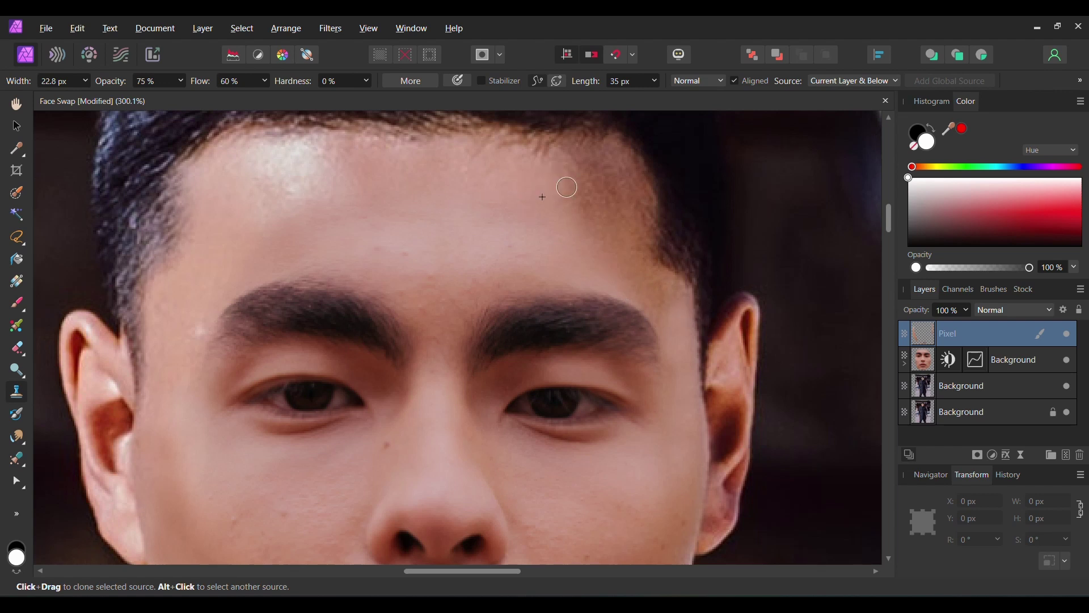
- Clone lighter skin over the dark patch at the forehead's right corner and compare the retouching with the Pixel layer hidden and shown
{"action": "left_click_drag", "start_coordinate": [593, 213], "coordinate": [595, 175]}
{"action": "key", "text": "bracketright"}
{"action": "key", "text": "bracketright"}
{"action": "key", "text": "bracketright"}
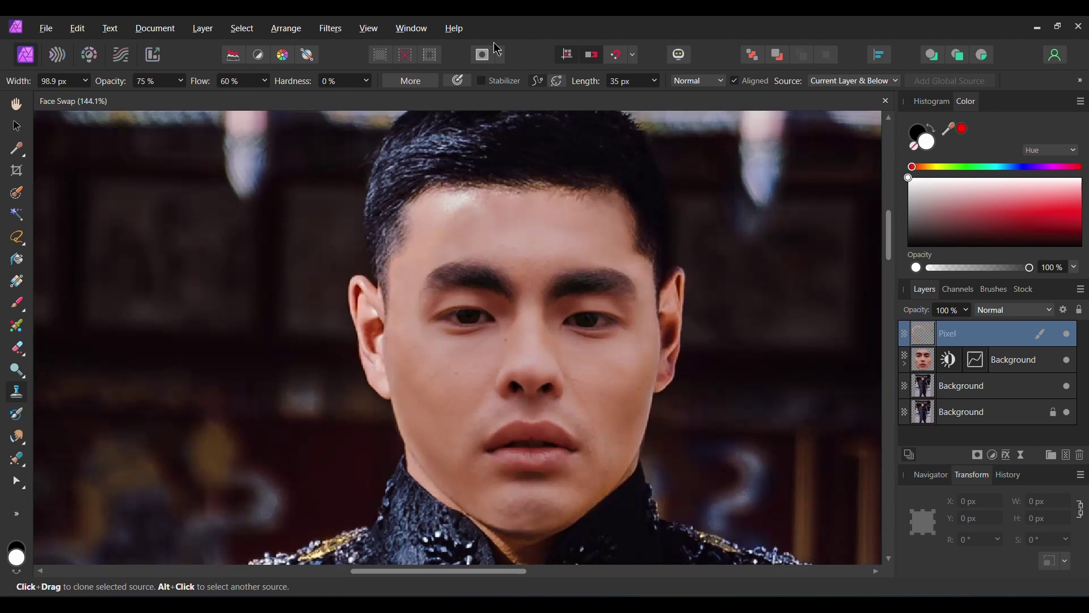
{"action": "left_click", "coordinate": [1068, 336]}
{"action": "left_click", "coordinate": [1068, 335]}
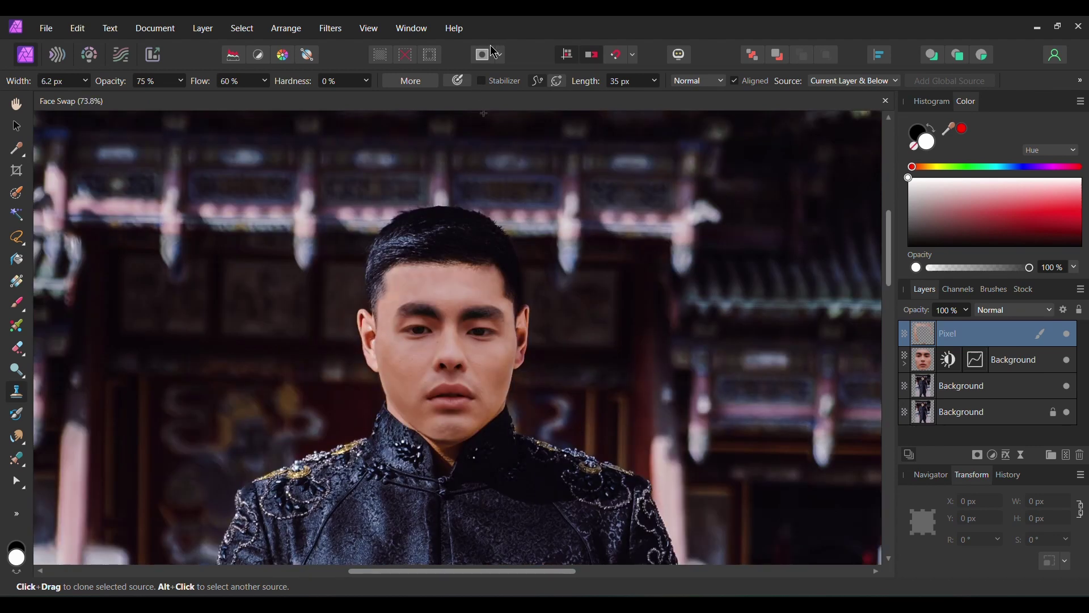
- Add a Curves adjustment above the Pixel layer and darken the midtones by bending the curve down to about X 0.559, Y 0.379
{"action": "left_click", "coordinate": [579, 180]}
{"action": "key", "text": "v"}
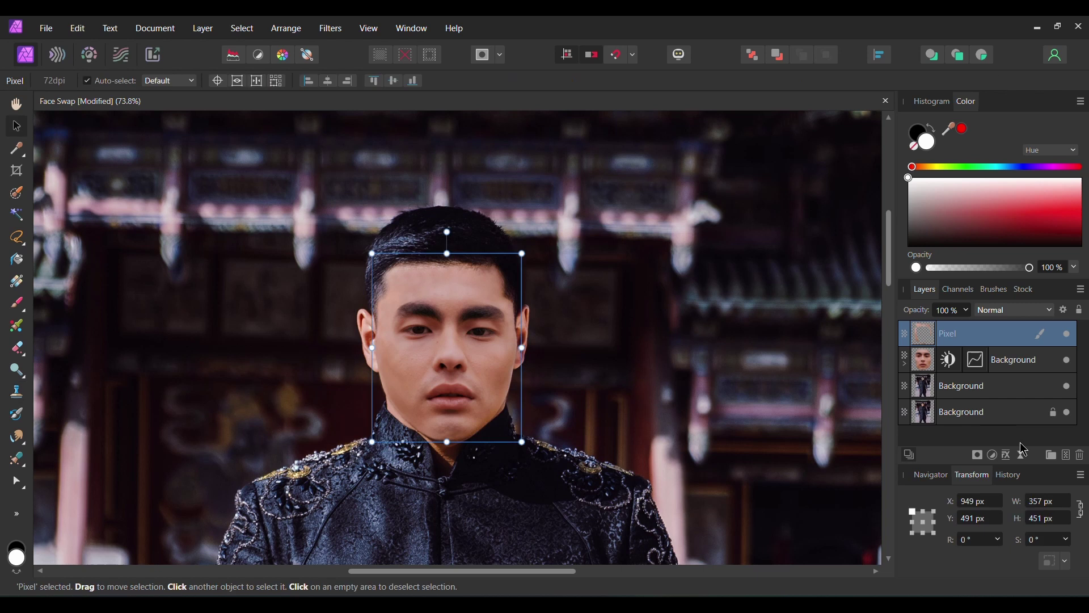
{"action": "left_click", "coordinate": [993, 455]}
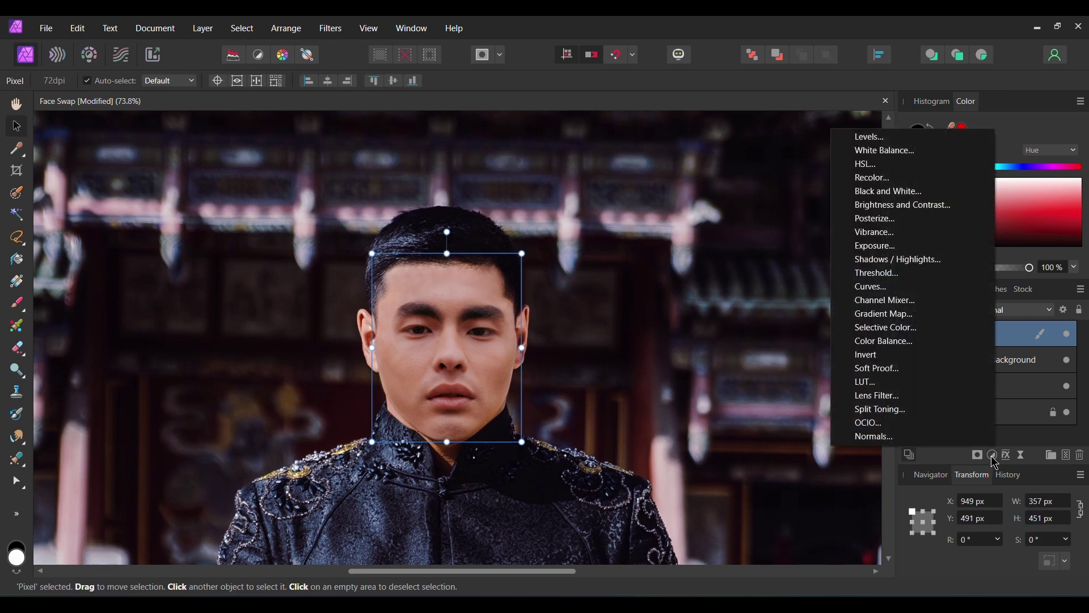
{"action": "left_click", "coordinate": [953, 289]}
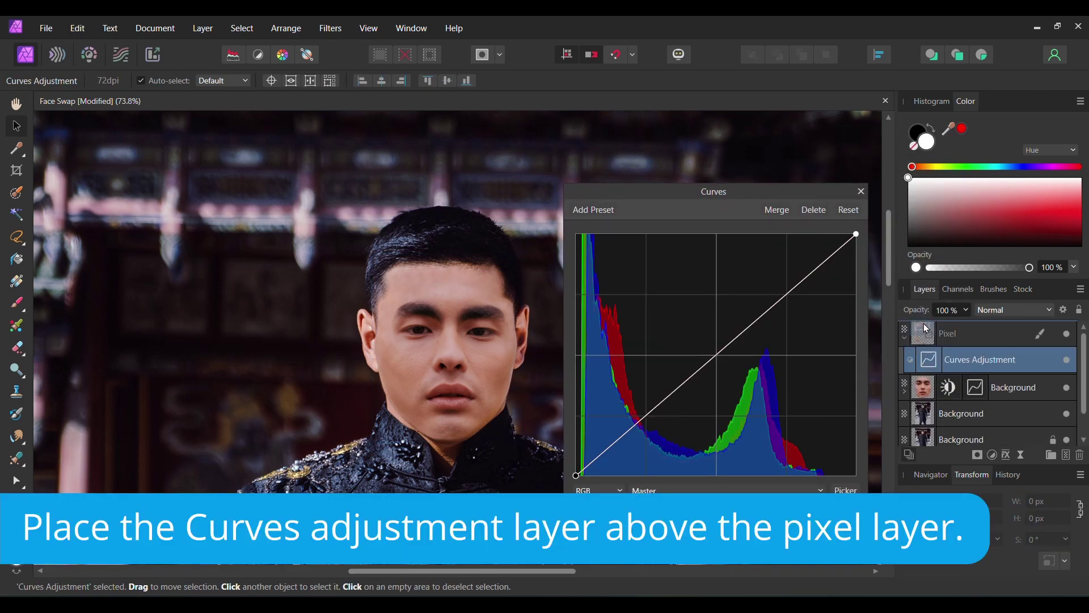
{"action": "left_click_drag", "start_coordinate": [926, 327], "coordinate": [926, 323]}
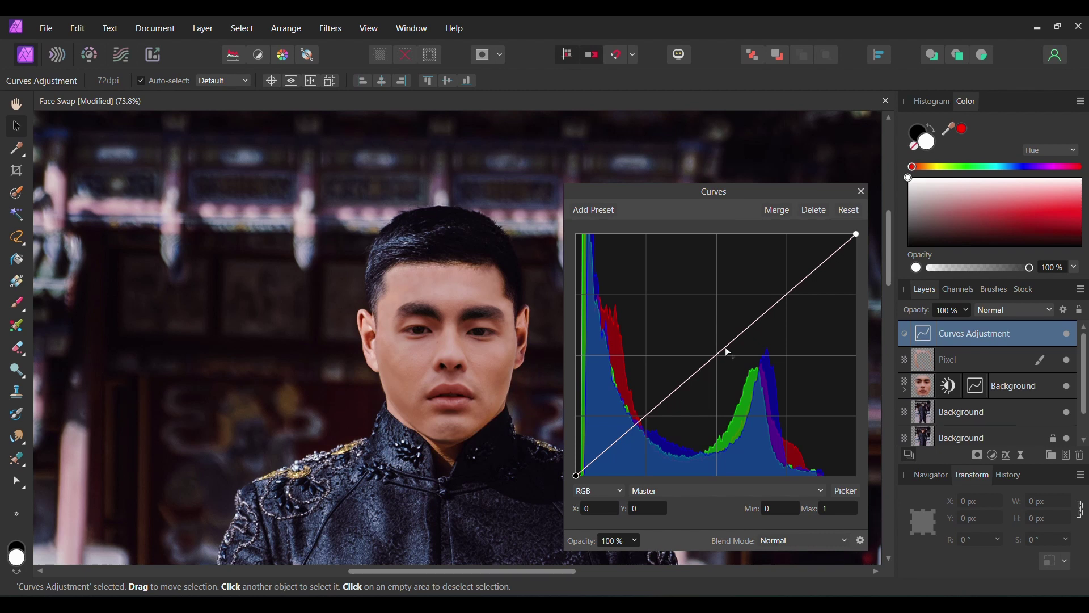
{"action": "left_click_drag", "start_coordinate": [716, 358], "coordinate": [736, 393]}
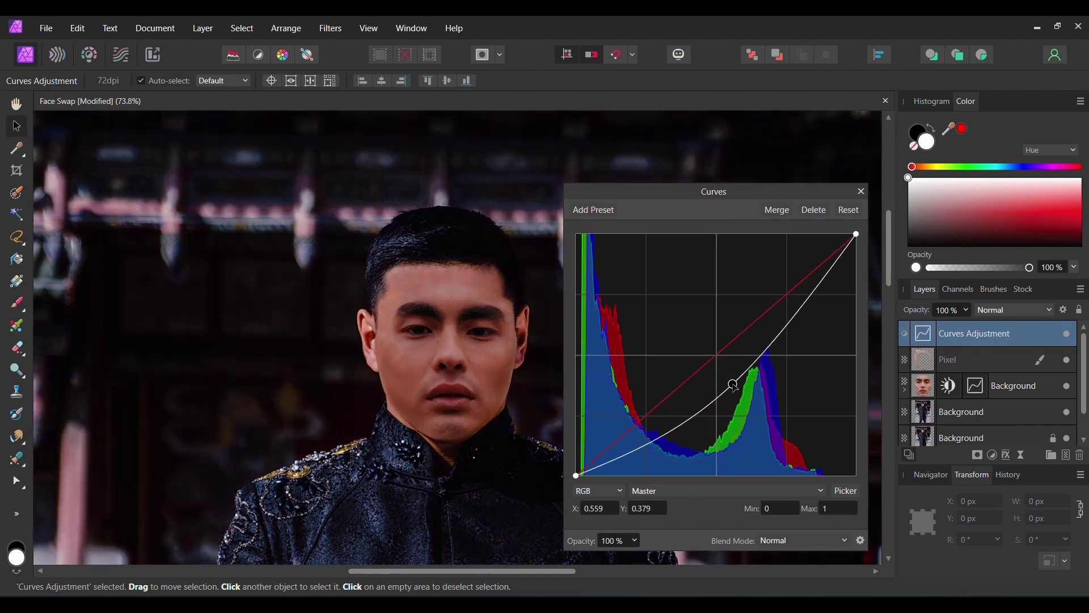
{"action": "left_click", "coordinate": [861, 193]}
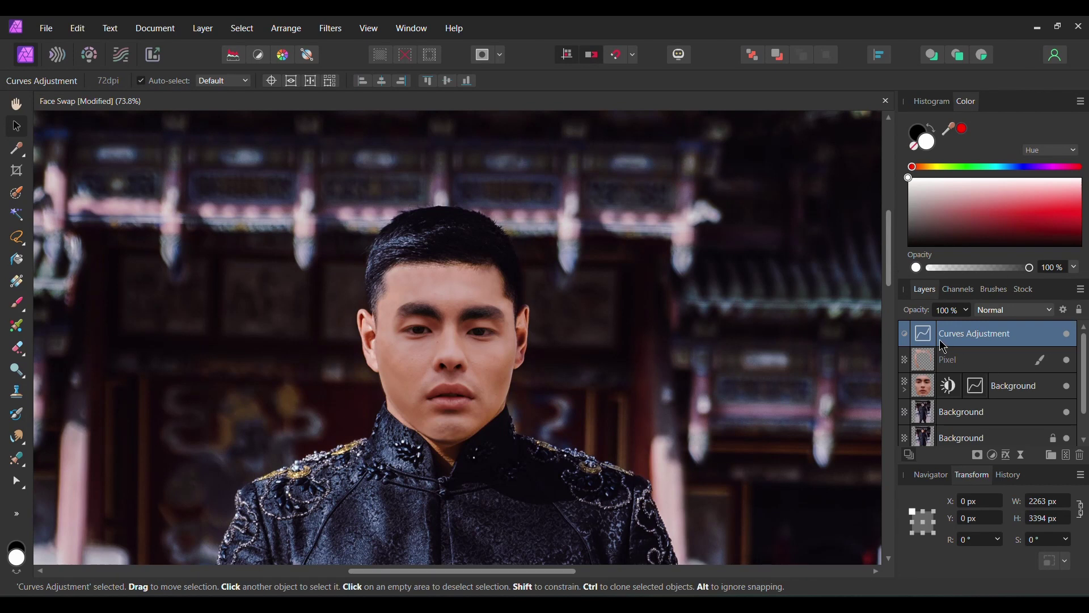
- Invert the Curves adjustment's mask and set up a soft paint brush with 225 px width, 22% opacity and 50% flow
{"action": "scroll", "coordinate": [698, 233], "scroll_direction": "up", "scroll_amount": 1}
{"action": "key", "text": "b"}
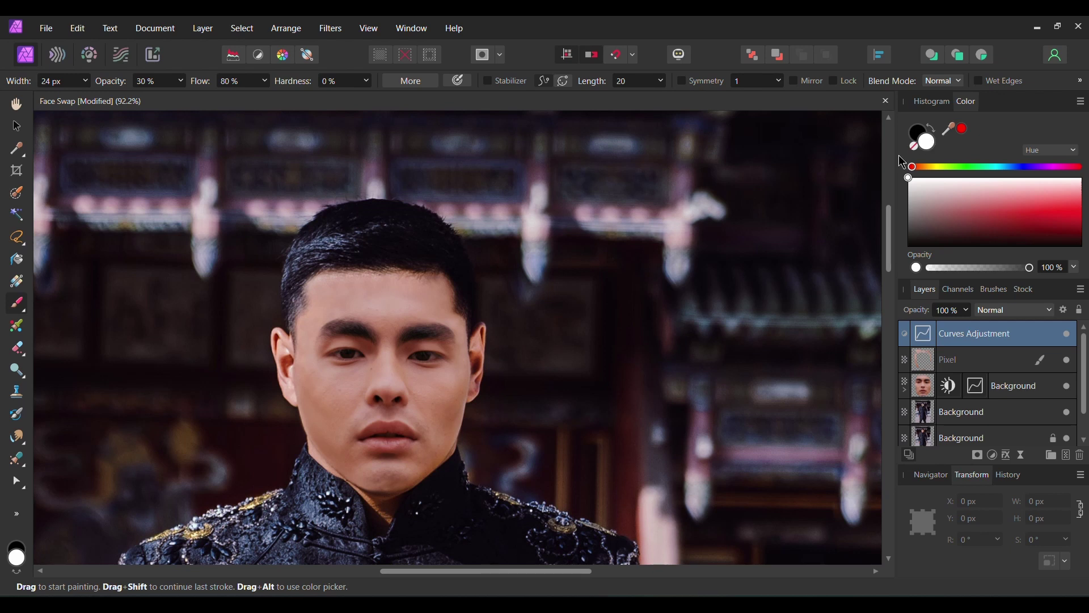
{"action": "left_click", "coordinate": [181, 81]}
{"action": "left_click_drag", "start_coordinate": [177, 97], "coordinate": [186, 96]}
{"action": "left_click_drag", "start_coordinate": [264, 81], "coordinate": [263, 105]}
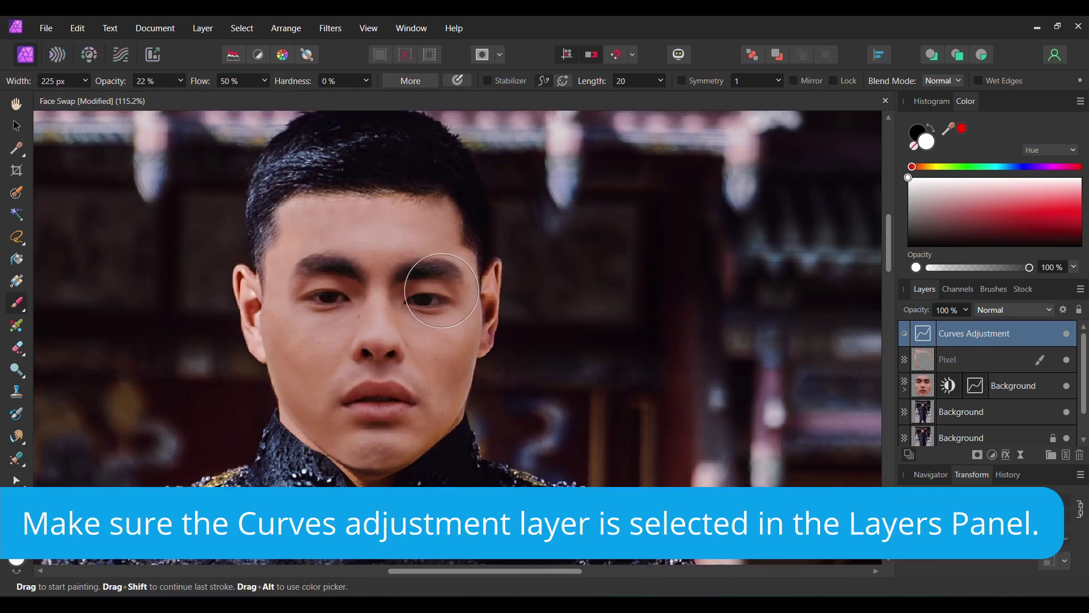
{"action": "key", "text": "ctrl+i"}
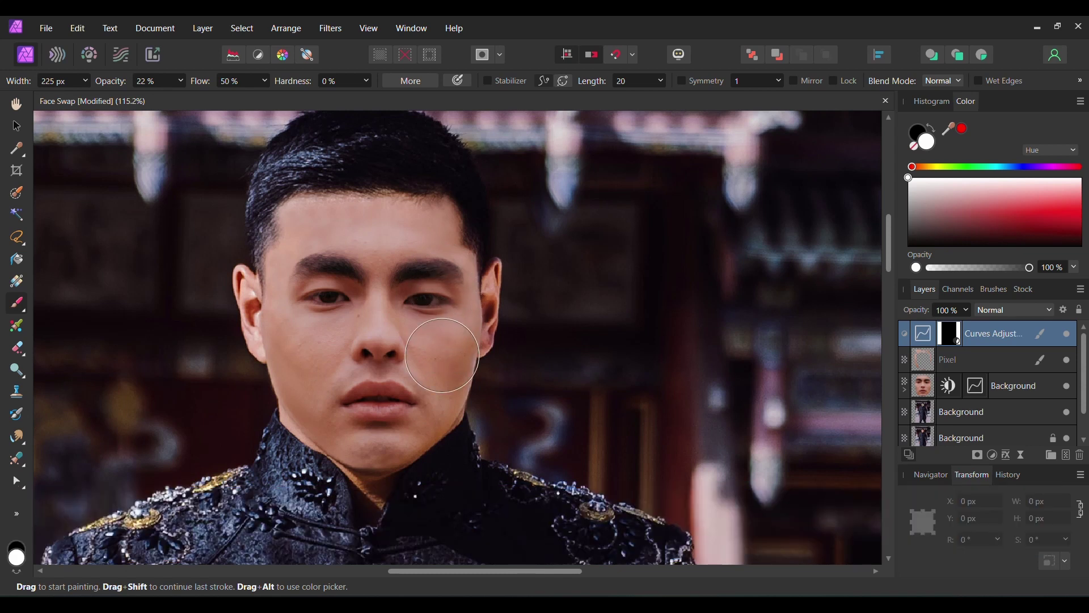
- Paint soft shading onto the cheek and jaw on the face's right side through the Curves mask, comparing it hidden and shown
{"action": "mouse_move", "coordinate": [445, 375]}
{"action": "left_mouse_down"}
{"action": "mouse_move", "coordinate": [436, 407]}
{"action": "mouse_move", "coordinate": [437, 384]}
{"action": "left_mouse_up"}
{"action": "key", "text": "bracketleft"}
{"action": "key", "text": "bracketleft"}
{"action": "key", "text": "bracketleft"}
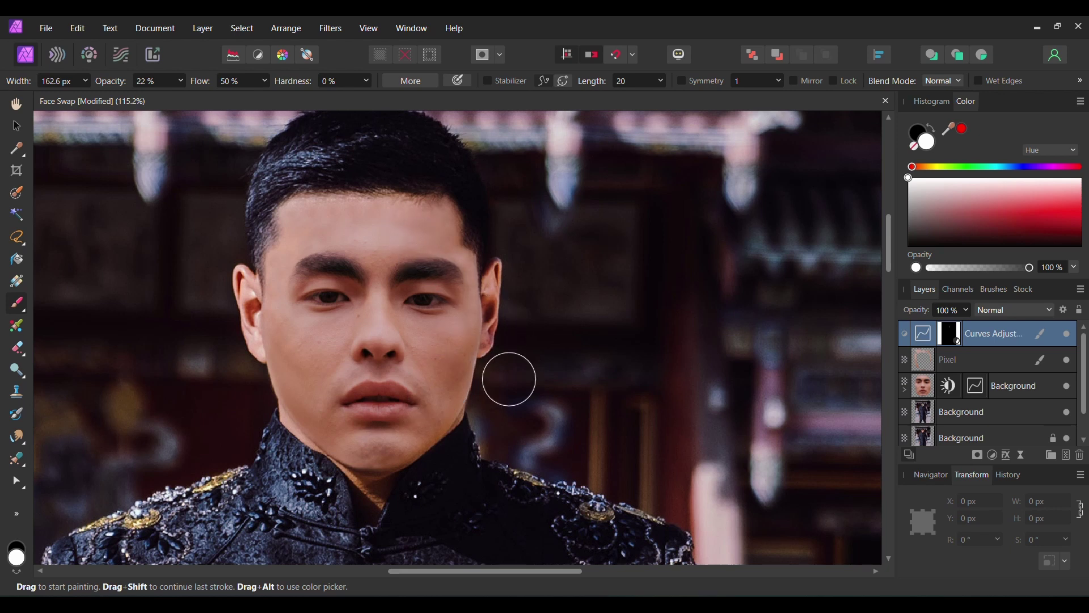
{"action": "left_click", "coordinate": [1068, 336]}
{"action": "left_click", "coordinate": [1068, 337]}
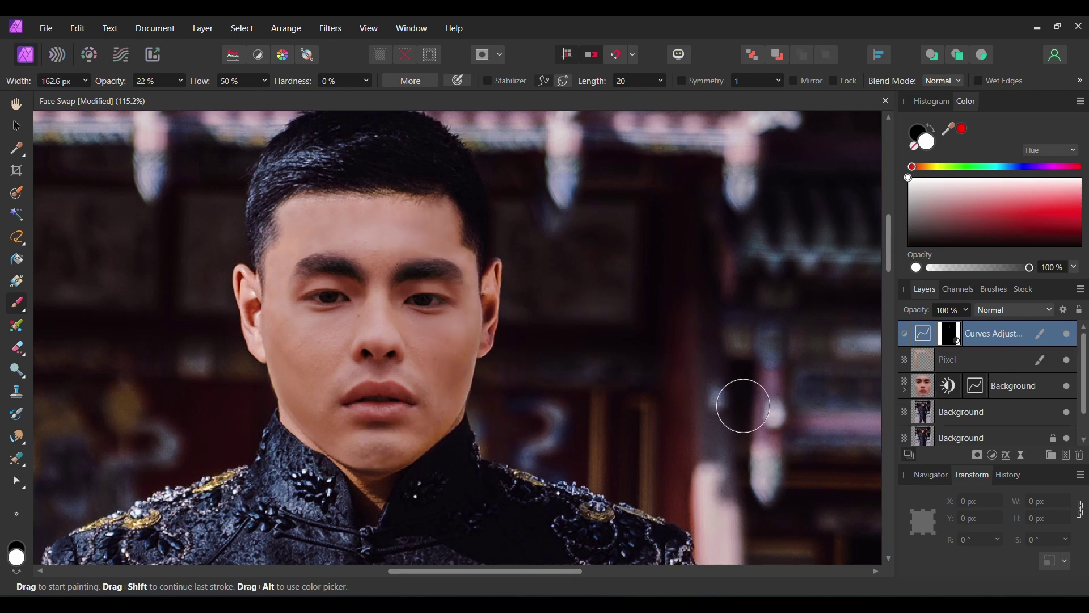
- Add a Shadows / Highlights adjustment above the Curves layer with Shadows at -15% and Highlights at 23%
{"action": "key", "text": "v"}
{"action": "key", "text": "ctrl+0"}
{"action": "left_click", "coordinate": [994, 457]}
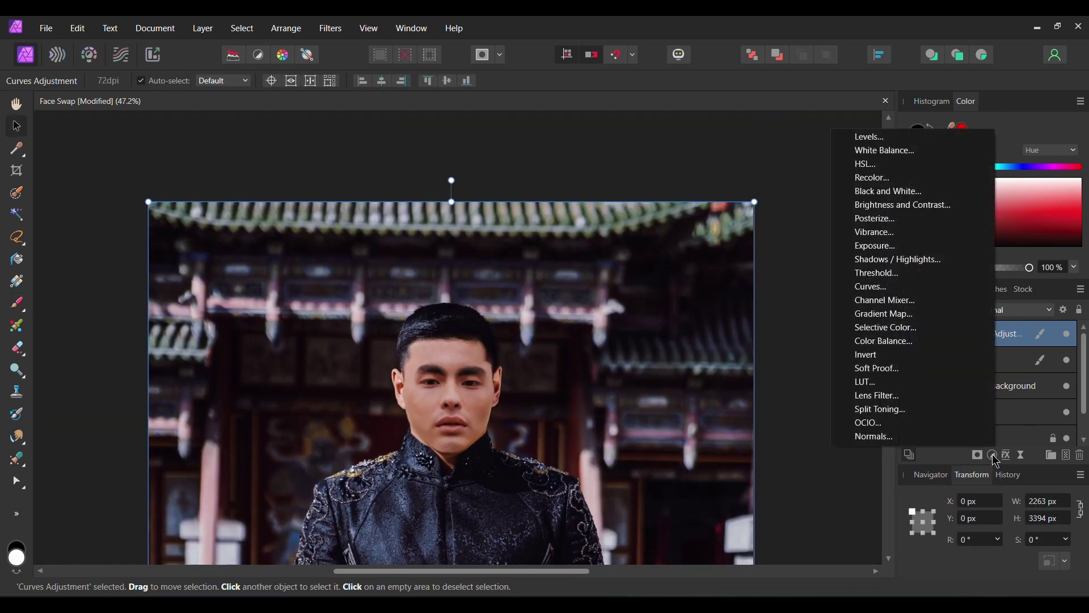
{"action": "left_click", "coordinate": [933, 261]}
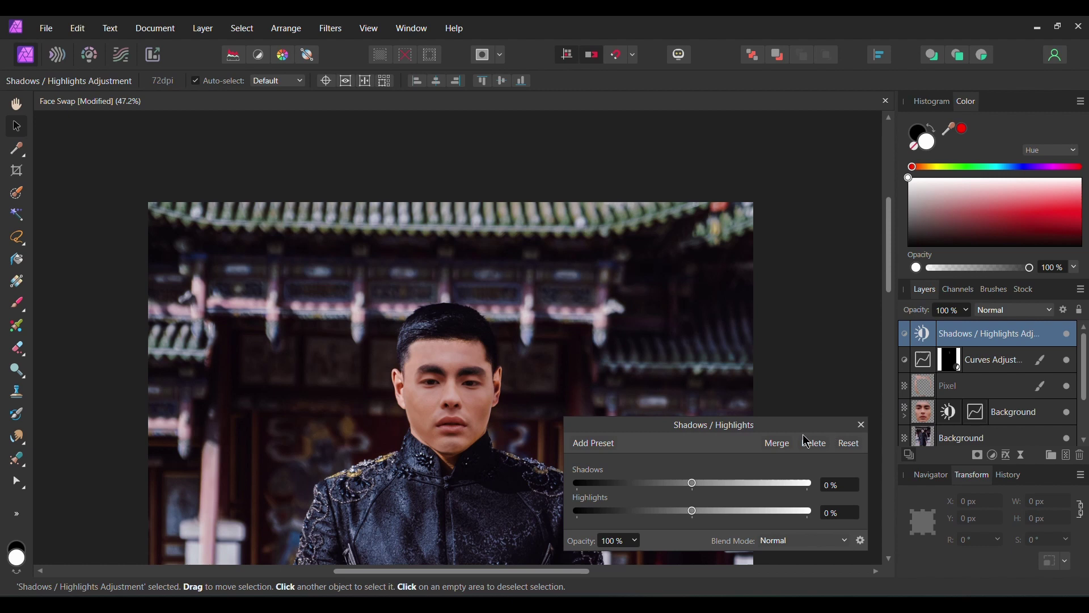
{"action": "left_click", "coordinate": [841, 489]}
{"action": "type", "text": "-15"}
{"action": "key", "text": "Return"}
{"action": "left_click", "coordinate": [836, 512]}
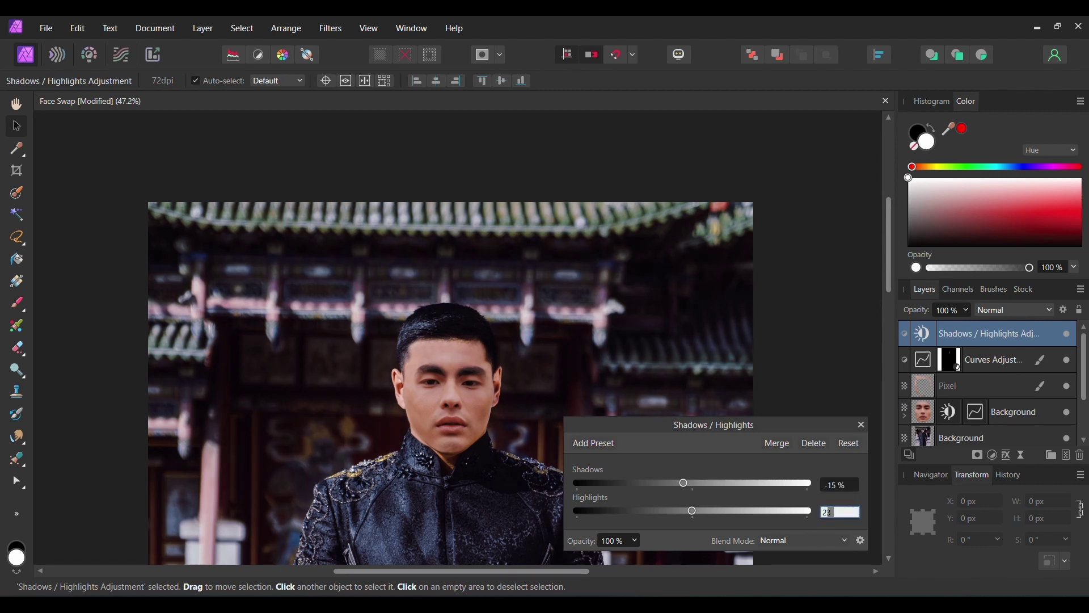
{"action": "type", "text": "23"}
{"action": "key", "text": "Return"}
{"action": "left_click", "coordinate": [861, 425]}
- Compare the full image with the Shadows / Highlights adjustment hidden and shown
{"action": "scroll", "coordinate": [578, 505], "scroll_direction": "down", "scroll_amount": 4}
{"action": "scroll", "coordinate": [576, 506], "scroll_direction": "down", "scroll_amount": 1}
{"action": "scroll", "coordinate": [576, 506], "scroll_direction": "up", "scroll_amount": 1}
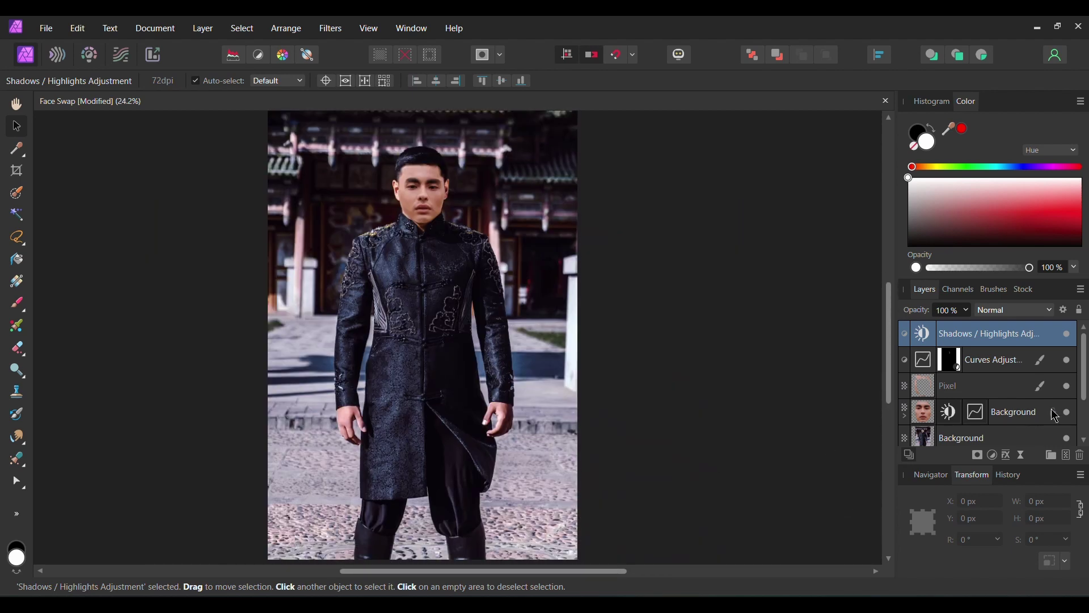
{"action": "left_click", "coordinate": [1069, 338]}
{"action": "left_click", "coordinate": [1069, 338]}
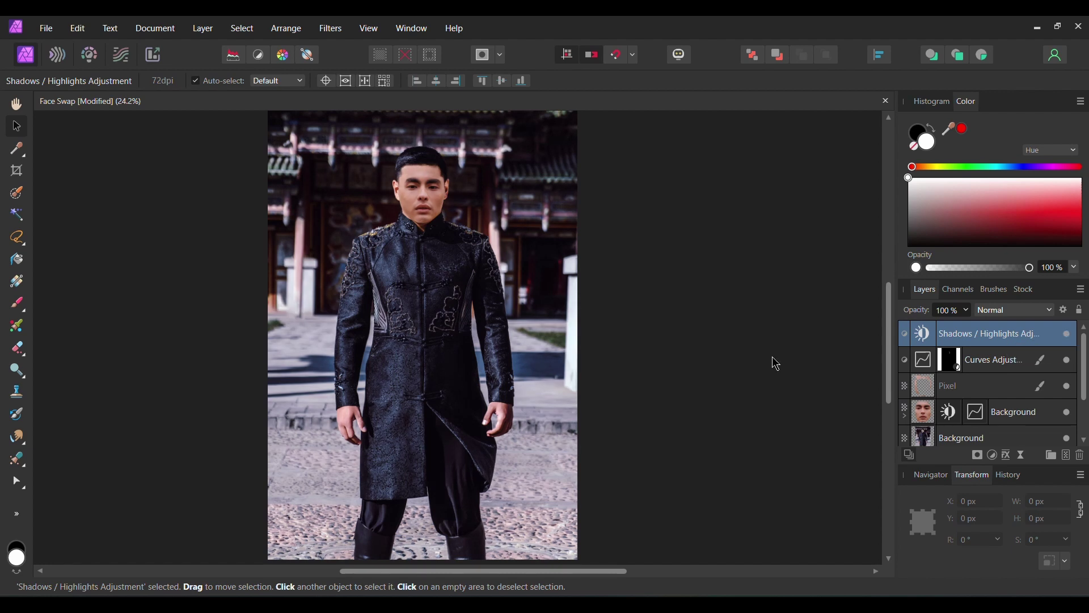